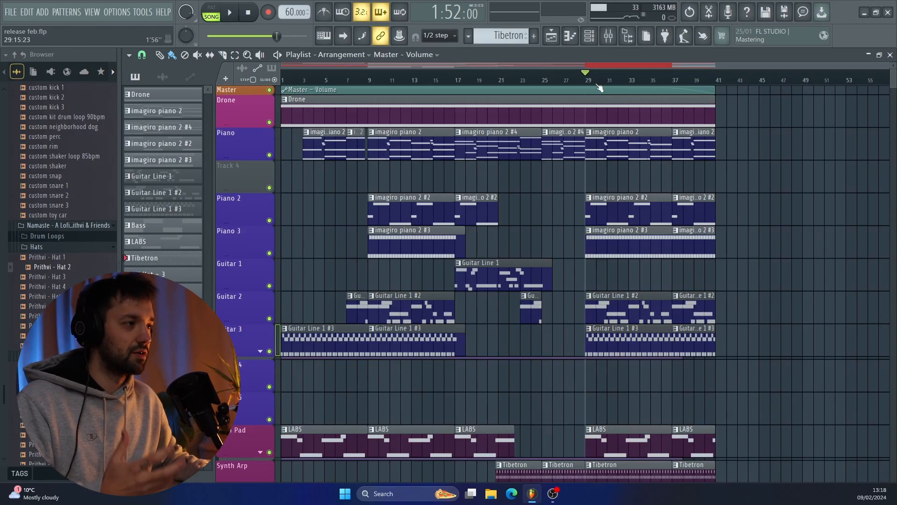
Step: Return the playhead to the start of the song and solo the Piano track in the playlist
click(284, 79)
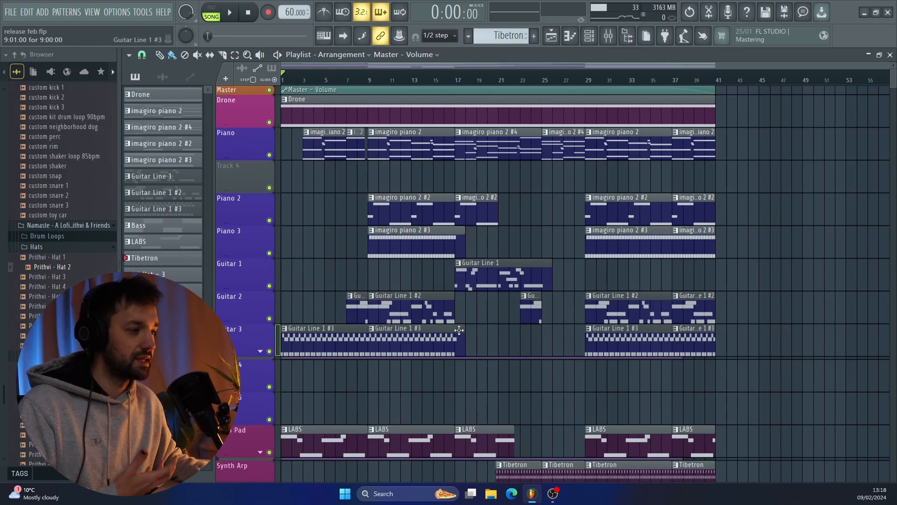
scroll(459, 330, down, 5)
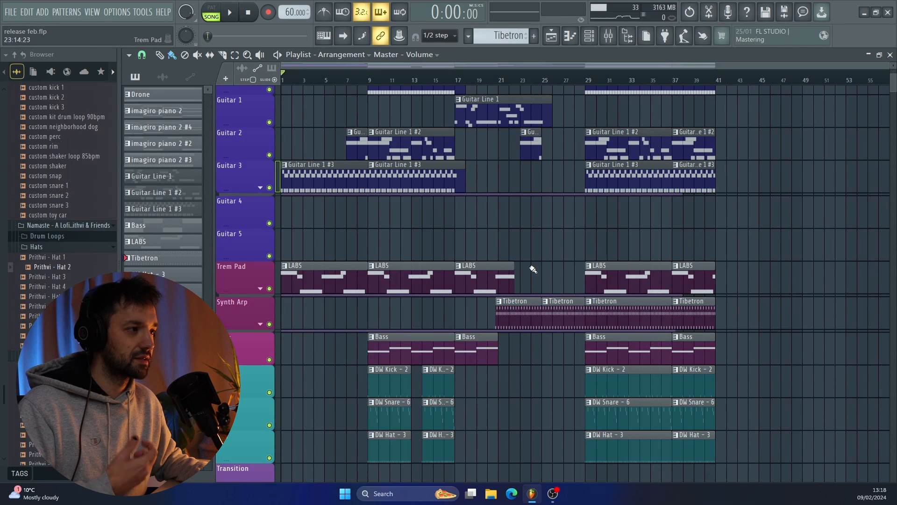
scroll(444, 290, down, 2)
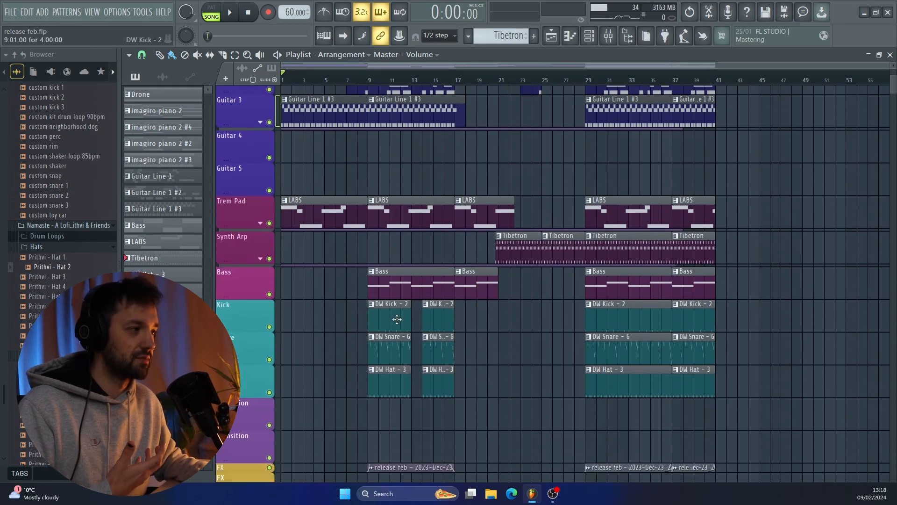
scroll(397, 319, up, 7)
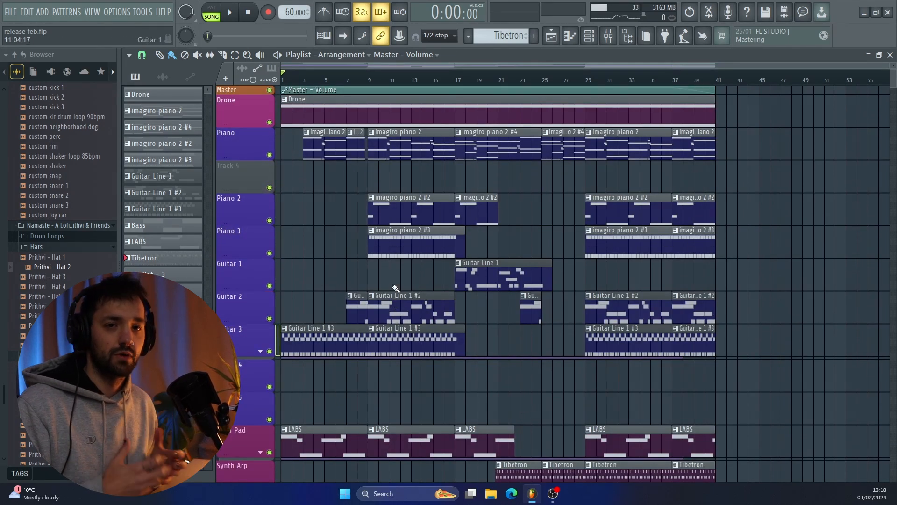
ctrl+click(270, 155)
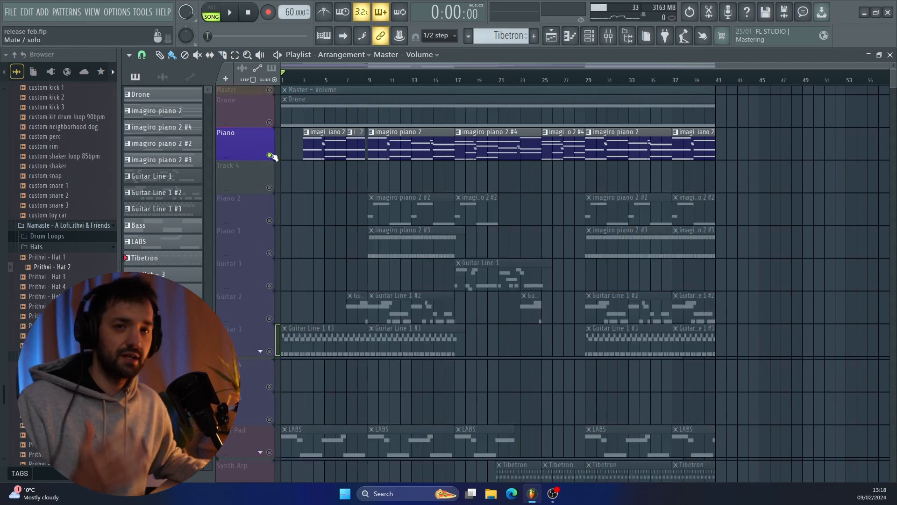
Step: Open the imagiro piano 2 clip in the piano roll and play it back in pattern mode
double_click(406, 143)
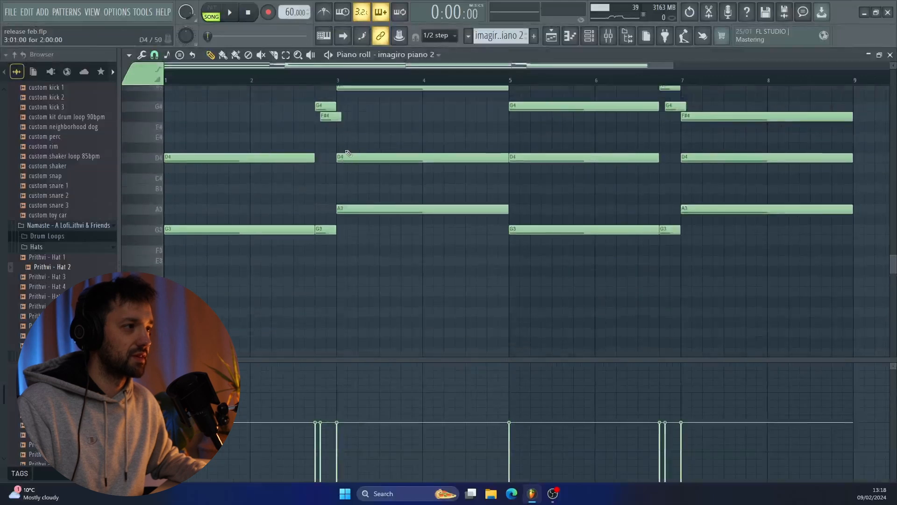
click(212, 11)
scroll(262, 132, down, 2)
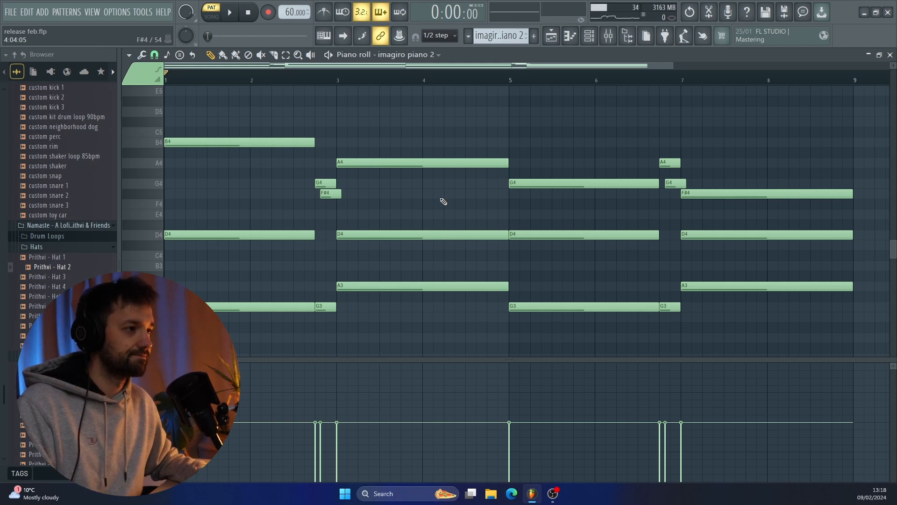
key(space)
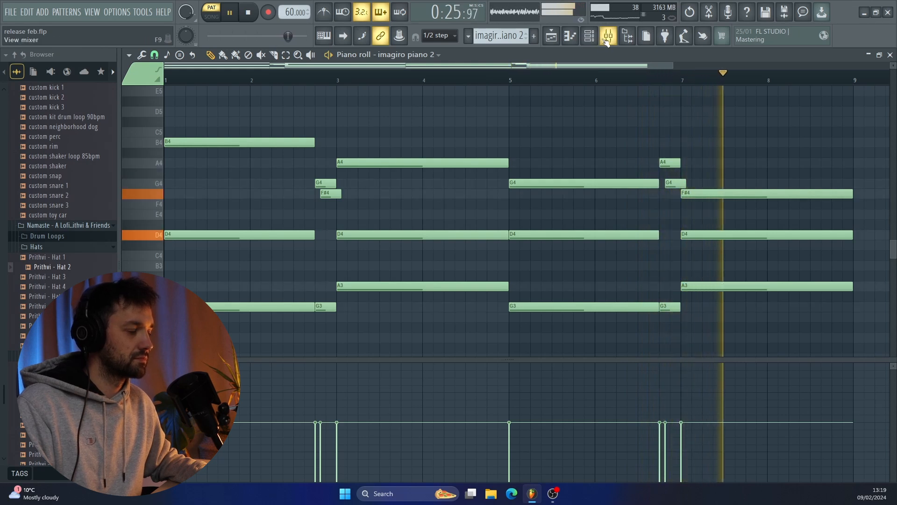
key(space)
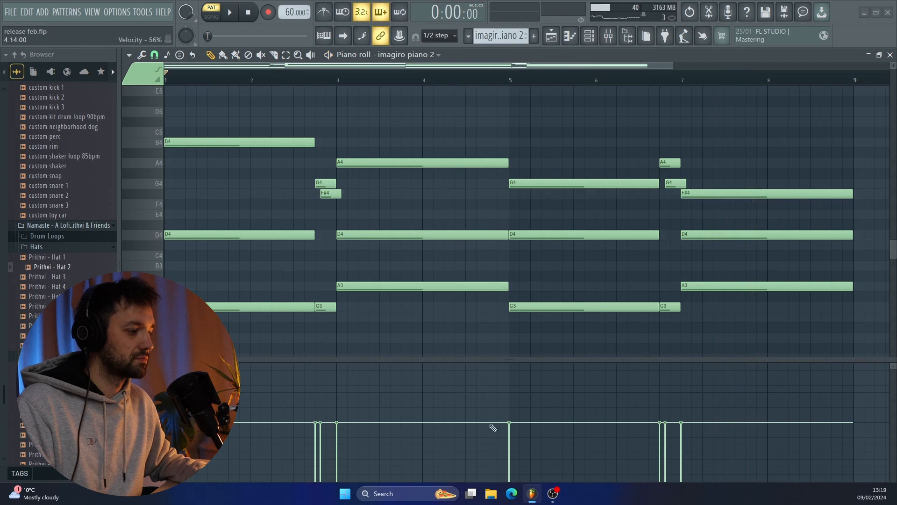
Step: Look at the imagiro piano 2 instrument of the piano channel and close its window
key(F9)
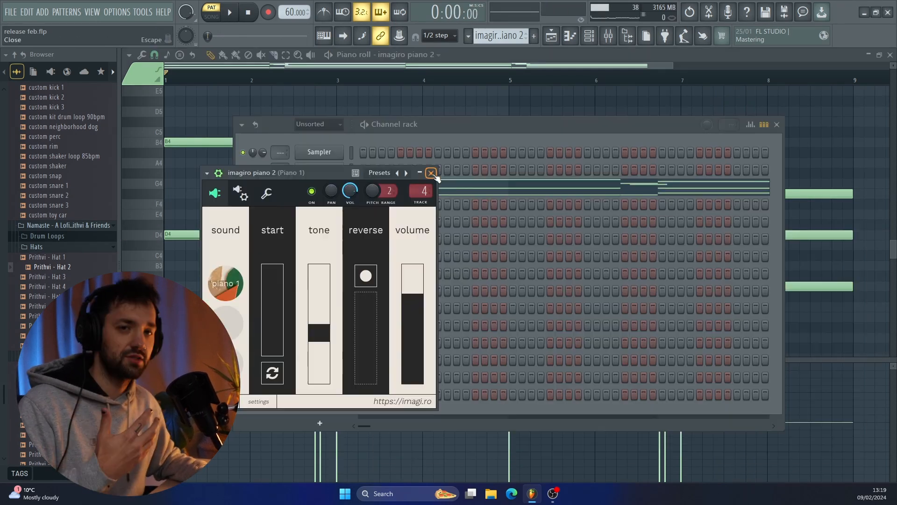
click(431, 174)
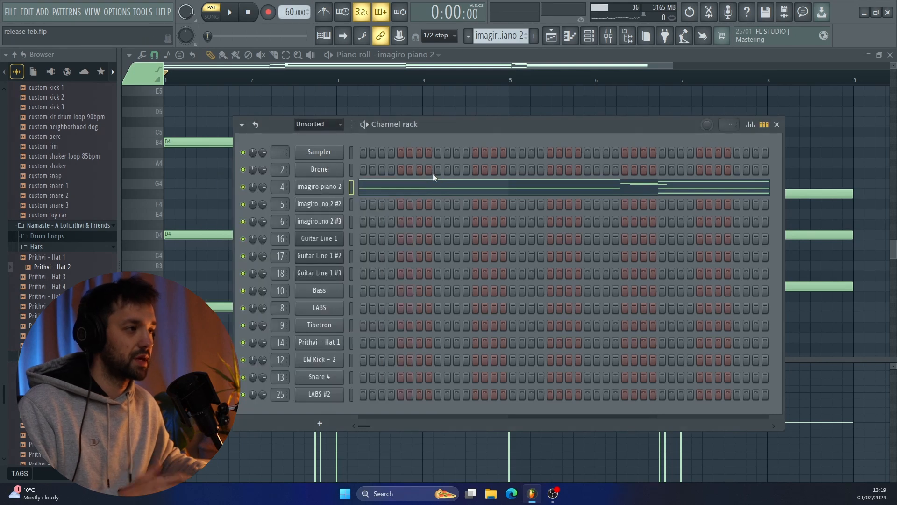
click(340, 189)
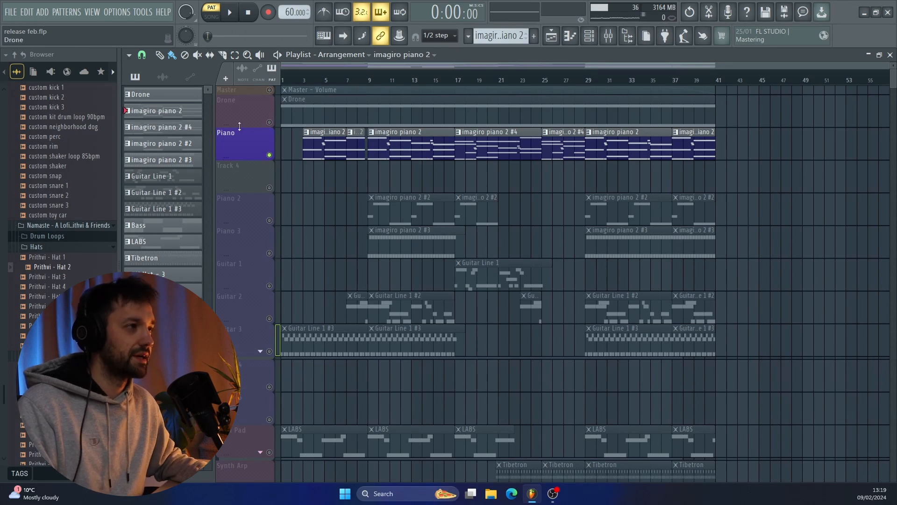
Step: Unmute the Drone track alongside Piano and inspect the Ozone 11 Equalizer on the Drone mixer channel during playback
click(269, 123)
click(369, 77)
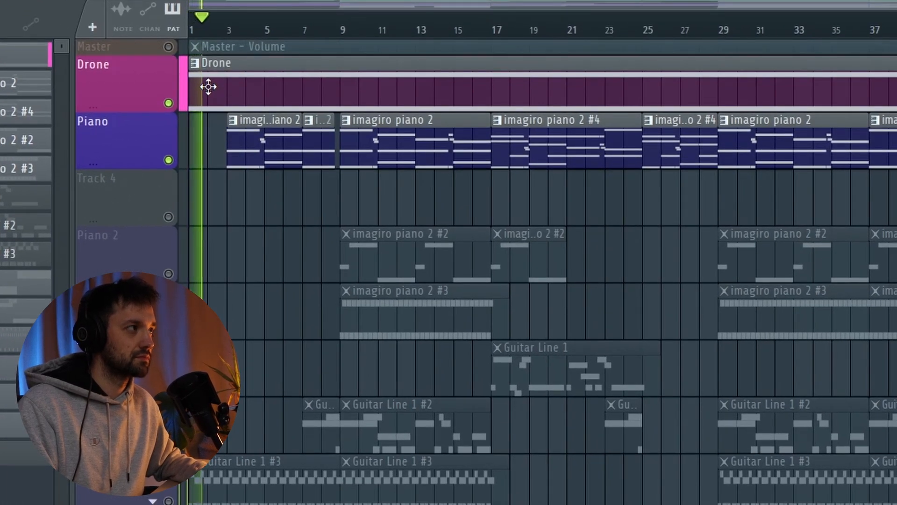
key(F9)
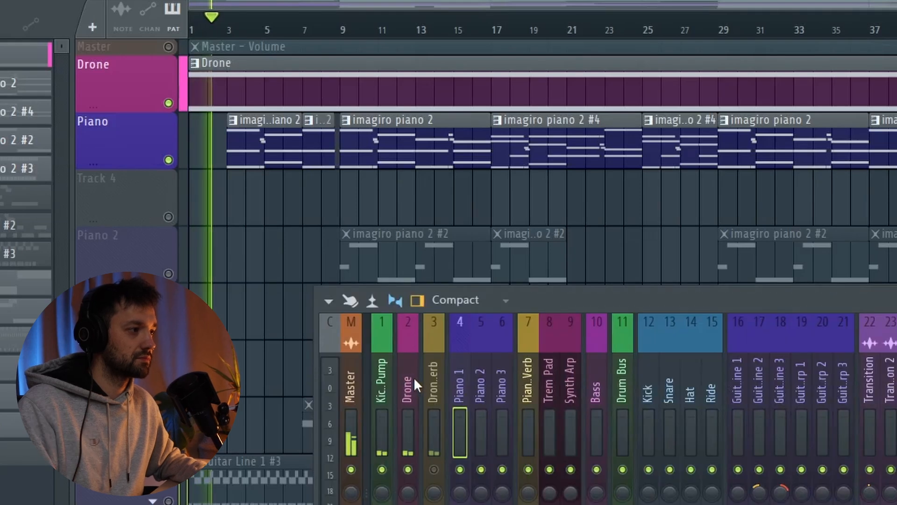
click(414, 380)
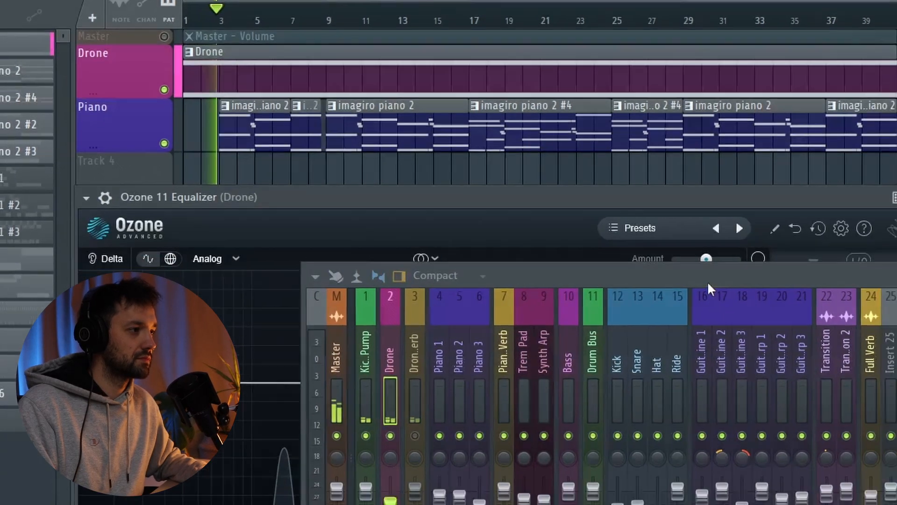
drag(743, 307, 680, 481)
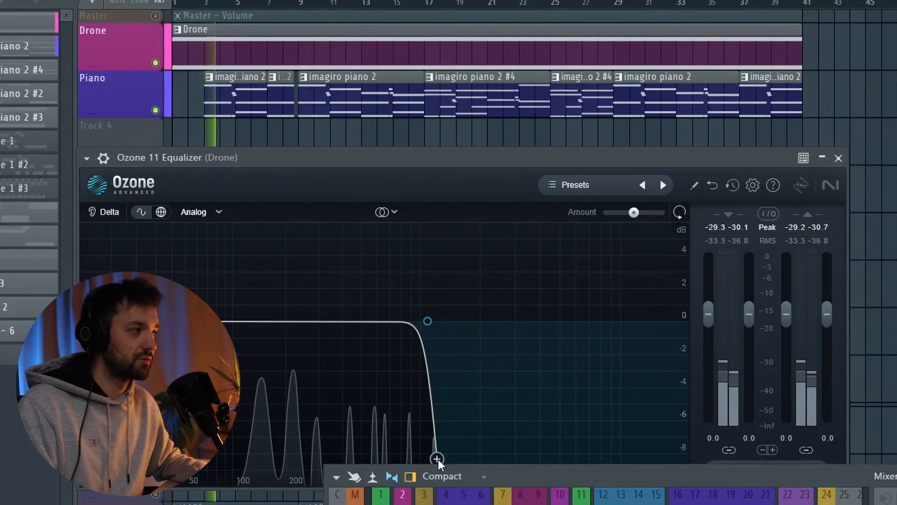
click(839, 158)
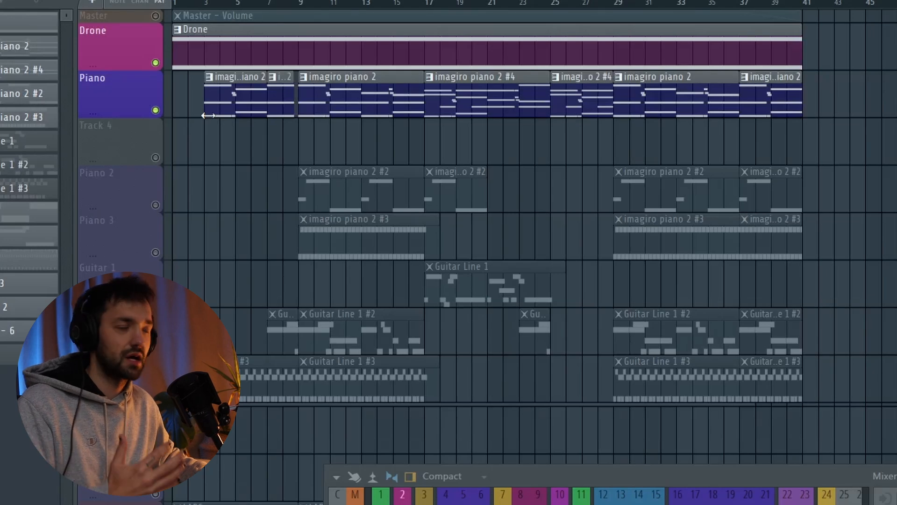
Step: Unmute the Guitar 3 track and play its Guitar Line 1 #3 pattern in the piano roll
click(156, 395)
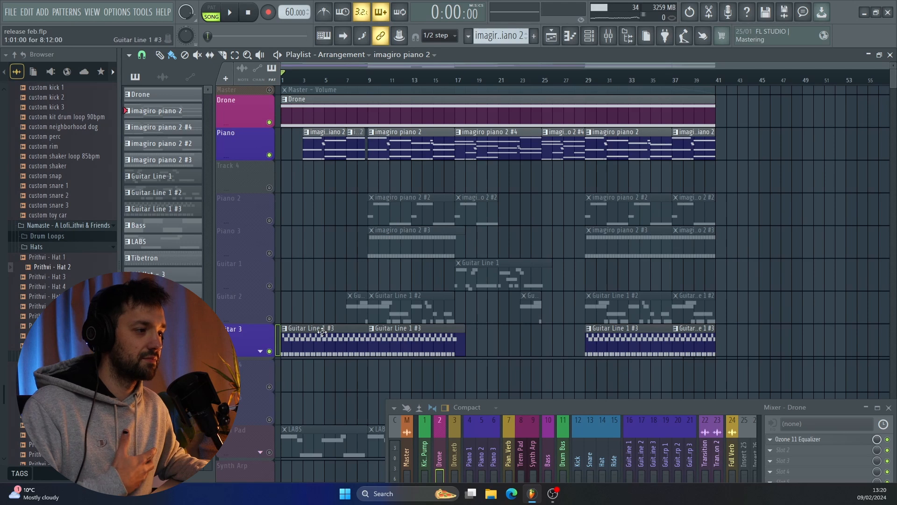
scroll(322, 332, down, 1)
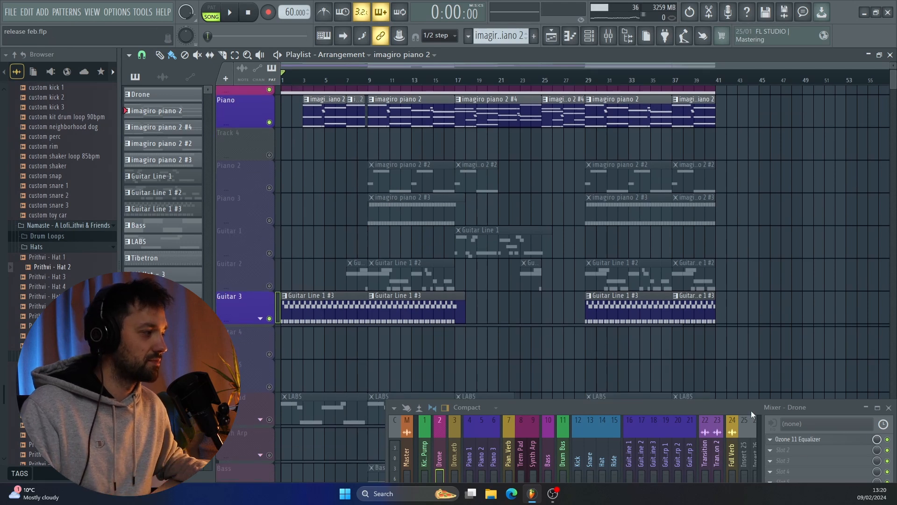
click(889, 407)
double_click(295, 302)
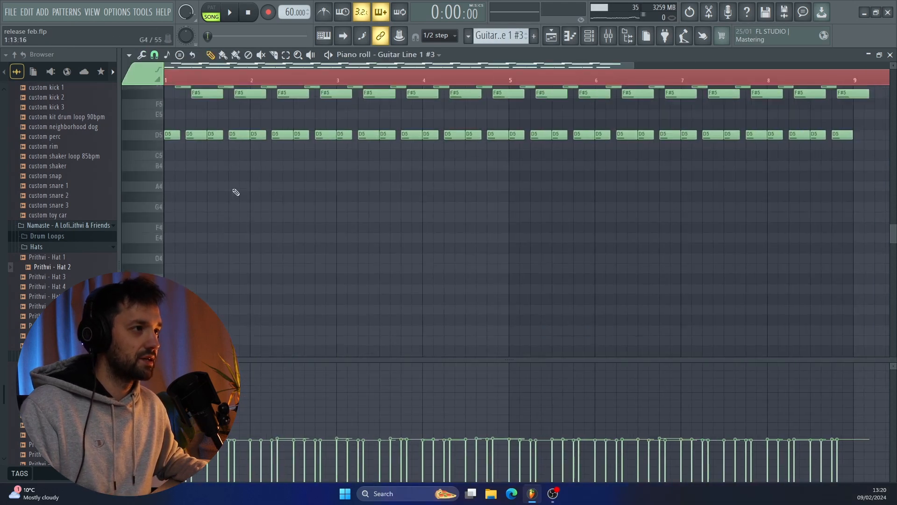
key(space)
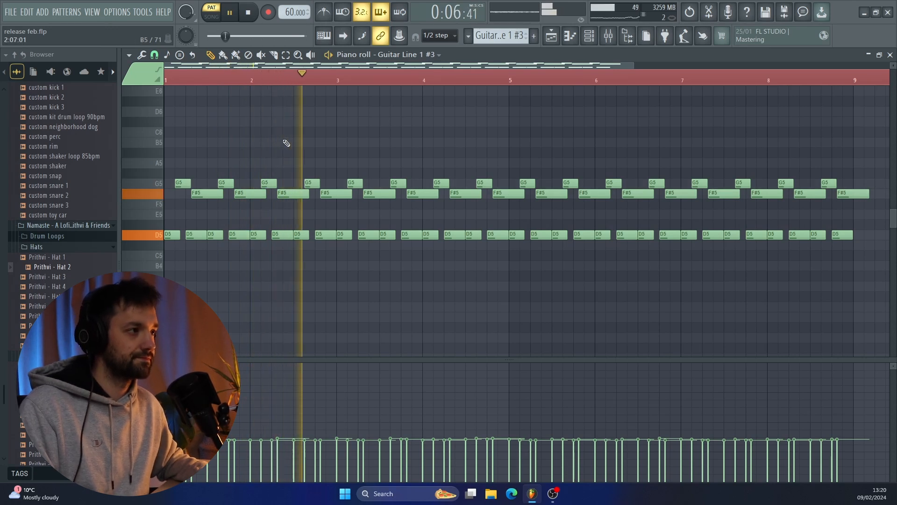
key(space)
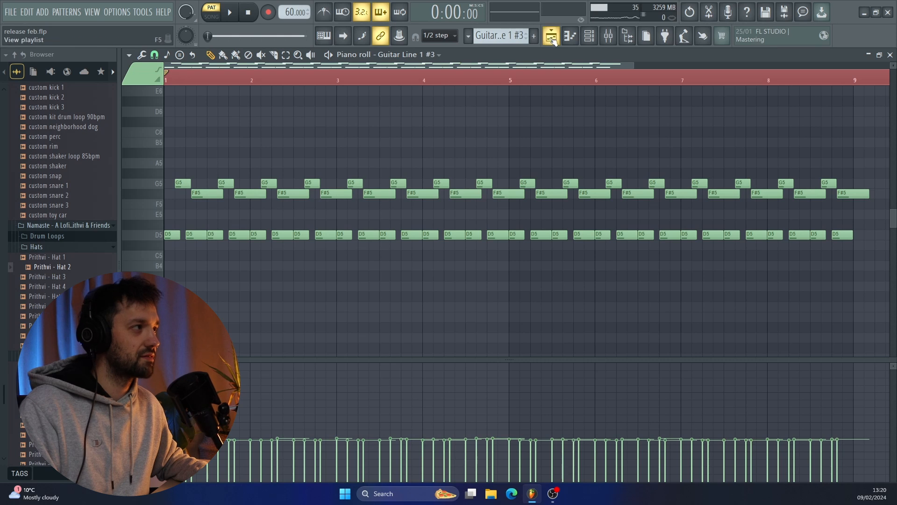
Step: Inspect the Fruity parametric EQ 2 and Solaris effects on the Guitar Line 3 mixer channel
click(609, 35)
drag(415, 186, 416, 339)
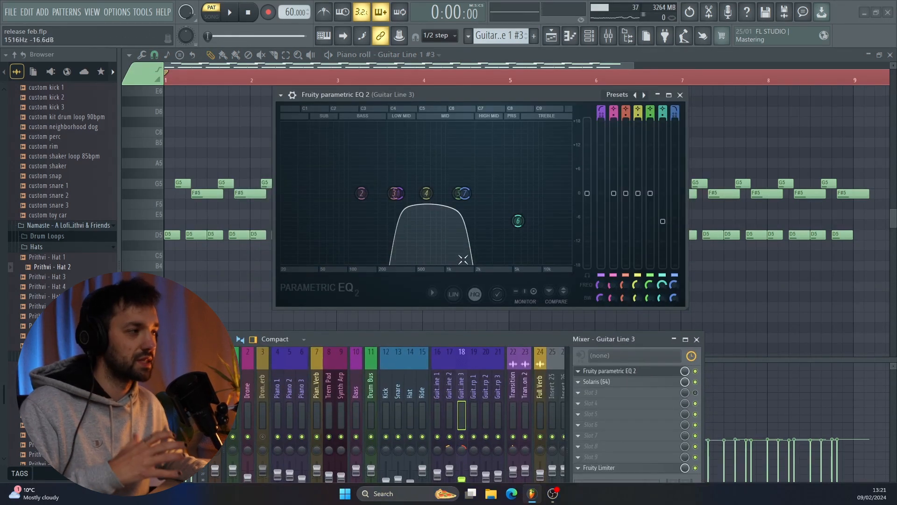
click(605, 382)
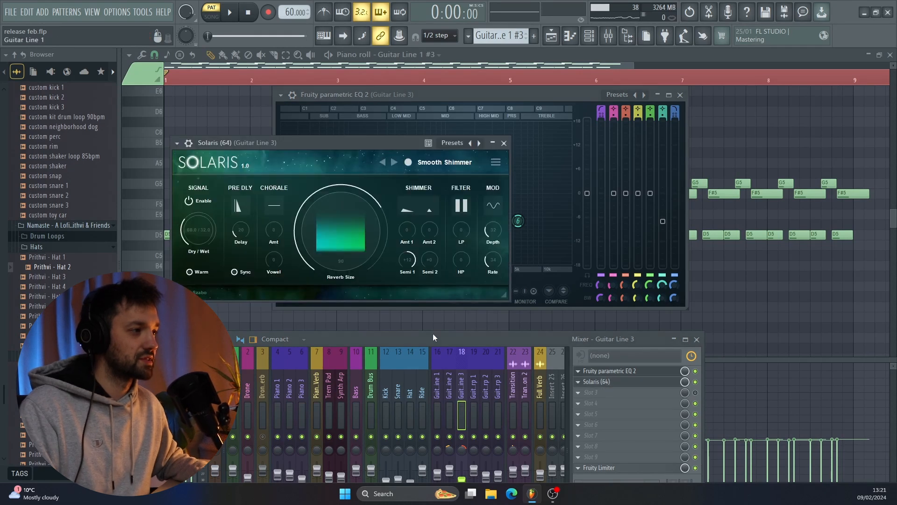
drag(432, 333, 423, 296)
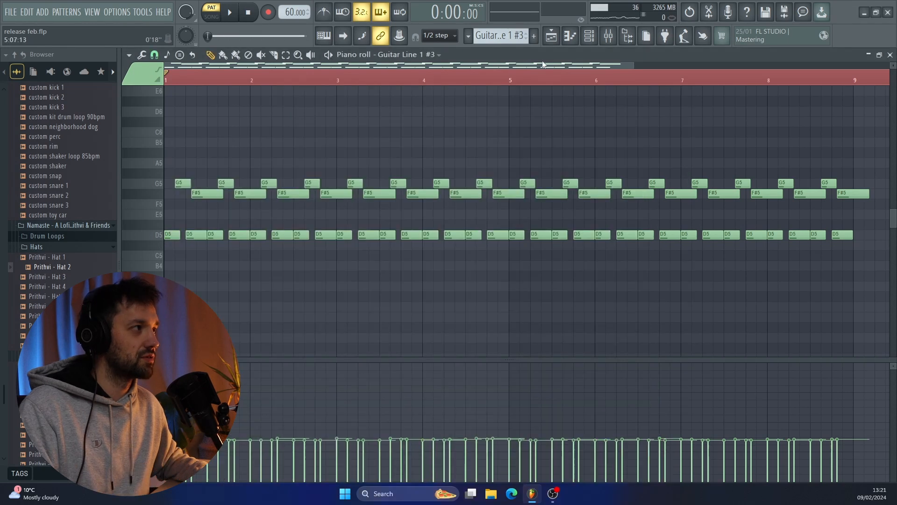
Step: Return to the playlist in song mode and unmute the Master track
click(552, 36)
scroll(312, 107, up, 2)
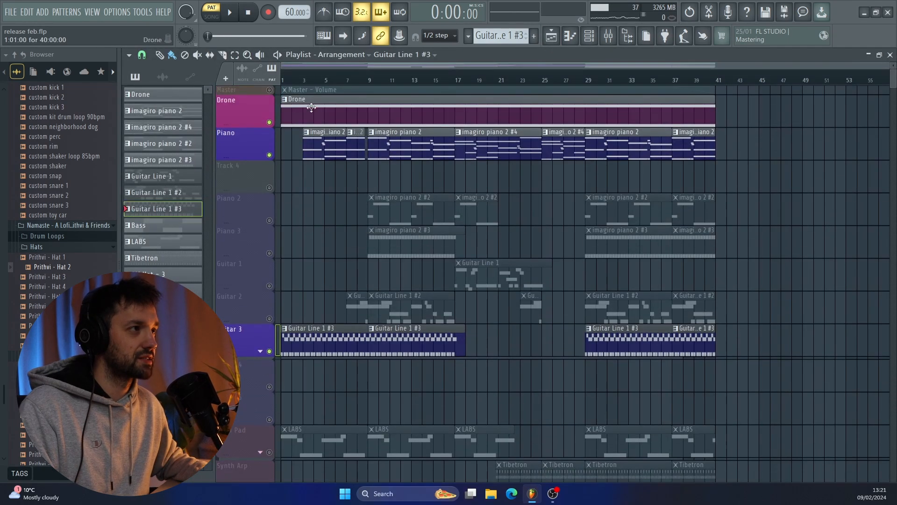
click(212, 13)
click(269, 90)
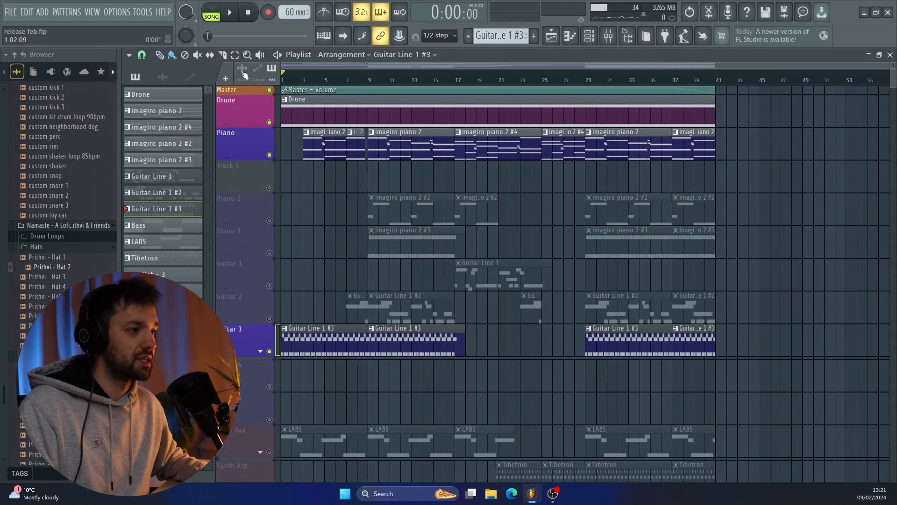
Step: Expand the Guitar 3 track group and unmute its limiter gain automation track
click(260, 351)
click(270, 385)
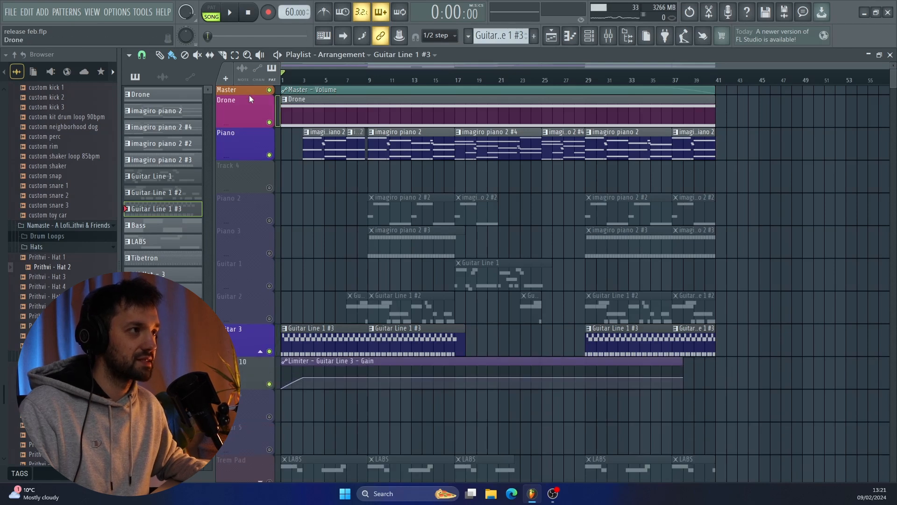
drag(250, 95, 252, 124)
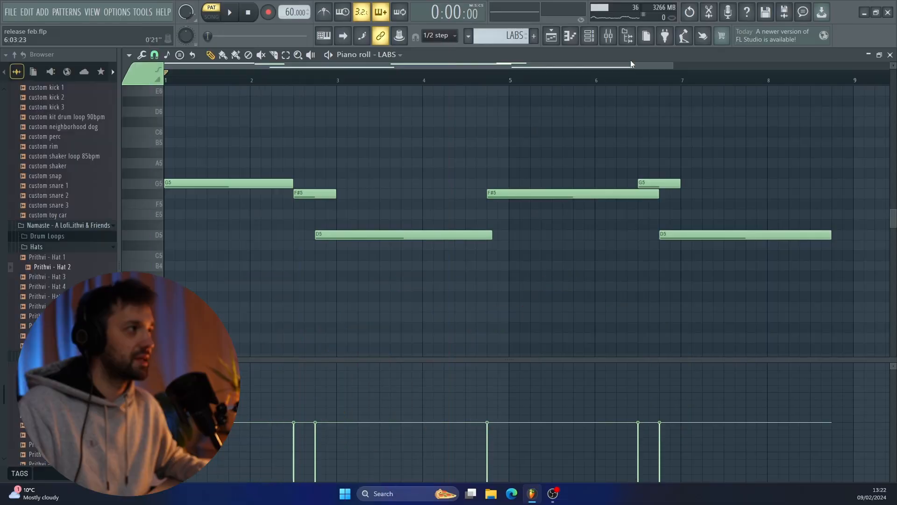
Step: Examine the LABS instrument and its selected preset from the channel rack, and close its window
click(590, 38)
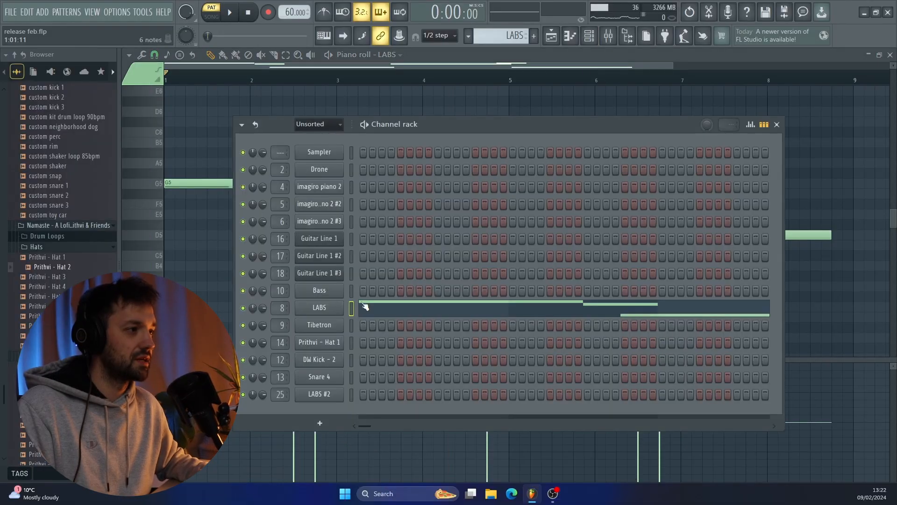
click(319, 307)
drag(424, 158, 418, 99)
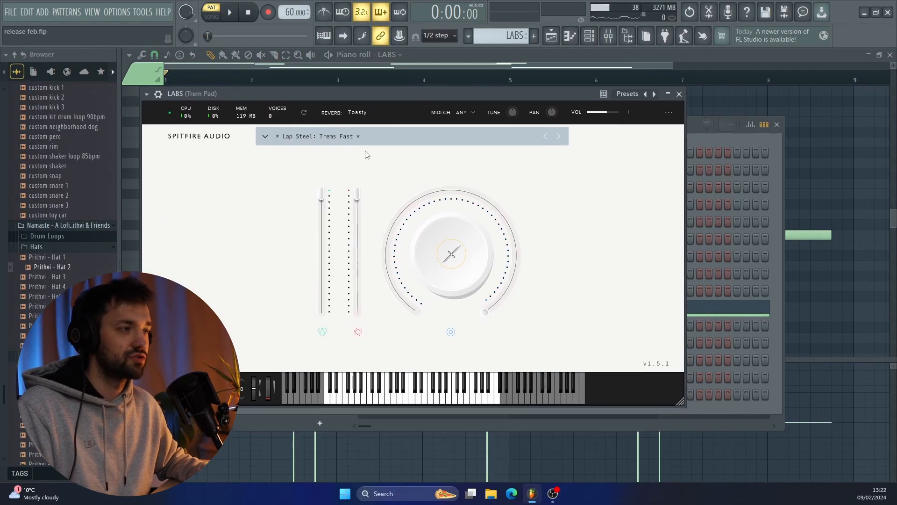
click(690, 86)
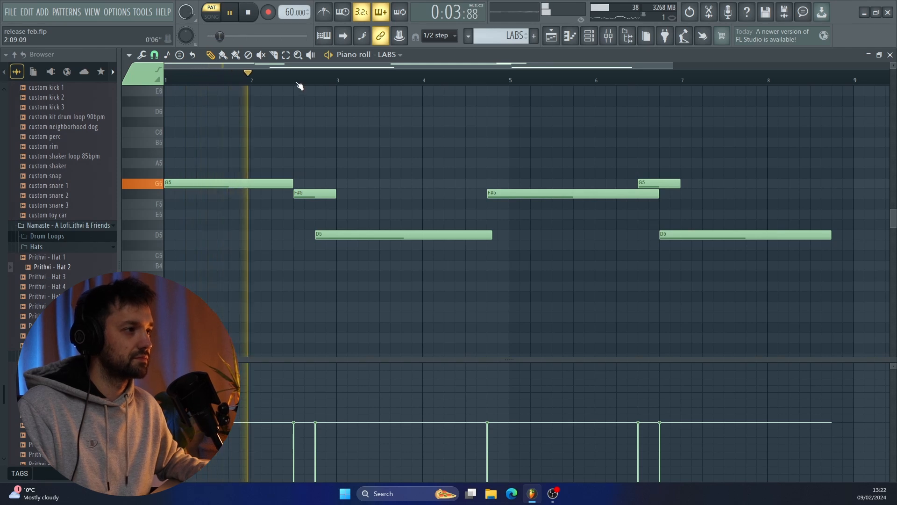
Step: Audition the LABS pattern and inspect the Ozone 11 Equalizer on the Trem Pad mixer channel
key(F9)
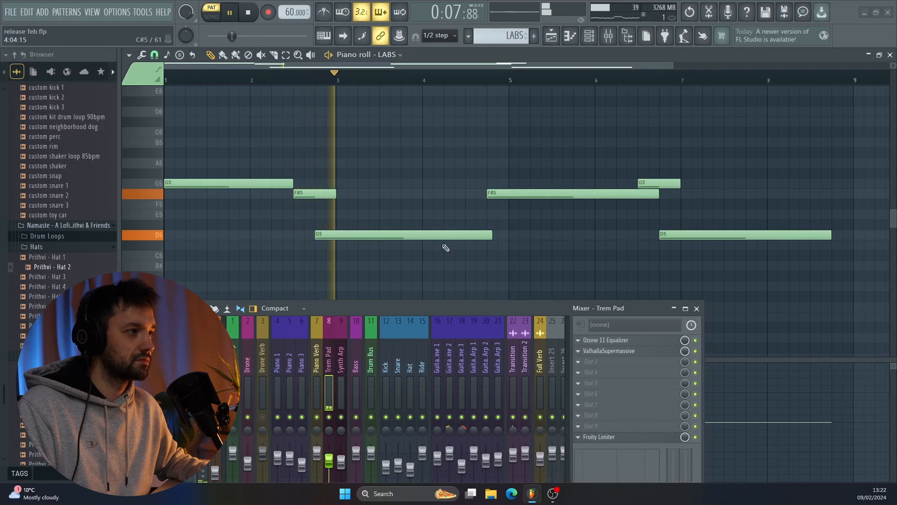
key(space)
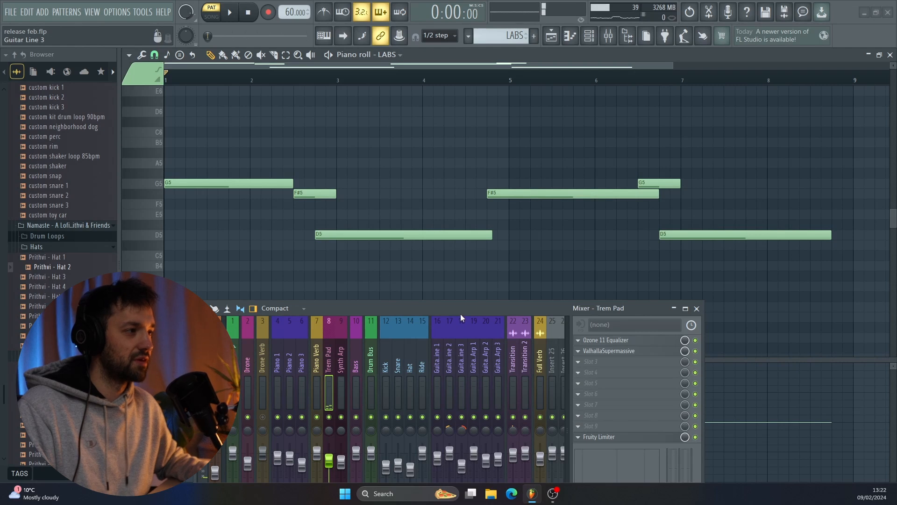
drag(461, 315, 439, 351)
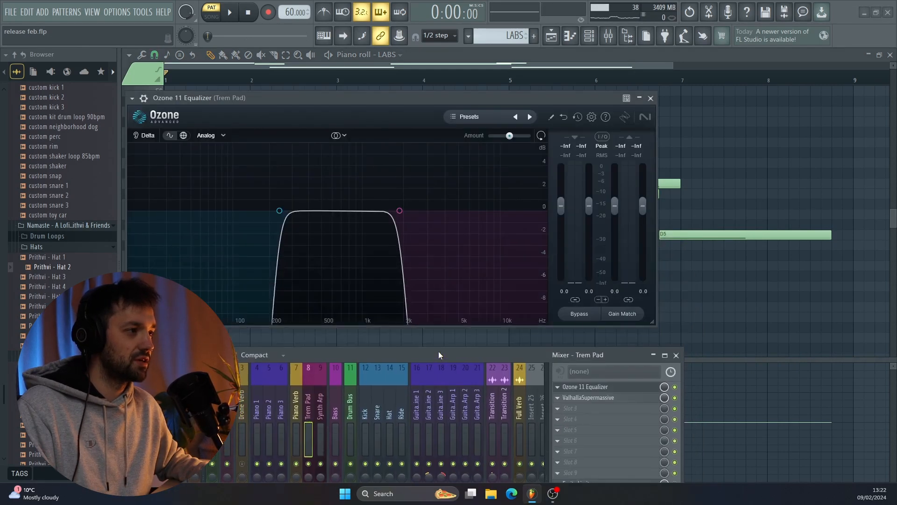
Step: Inspect ValhallaSupermassive on the Trem Pad mixer channel and close both of the channel's open effect windows
click(609, 400)
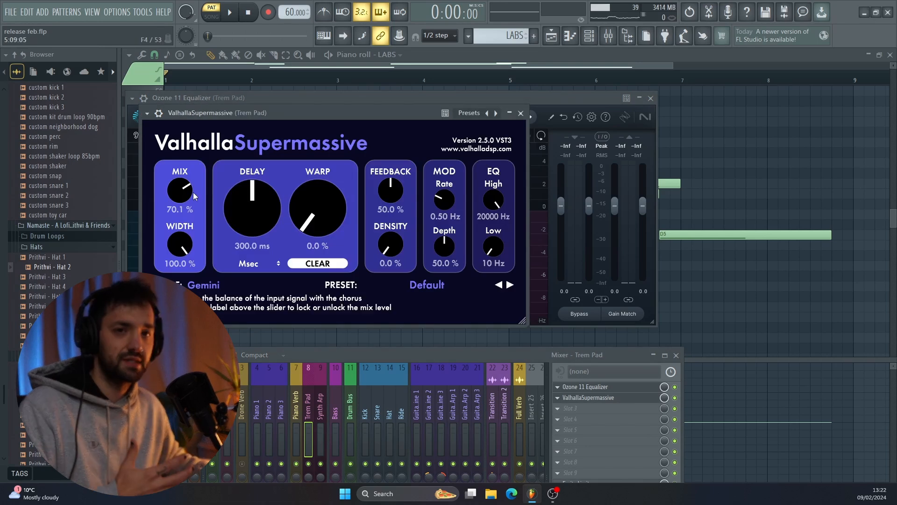
click(521, 112)
click(651, 98)
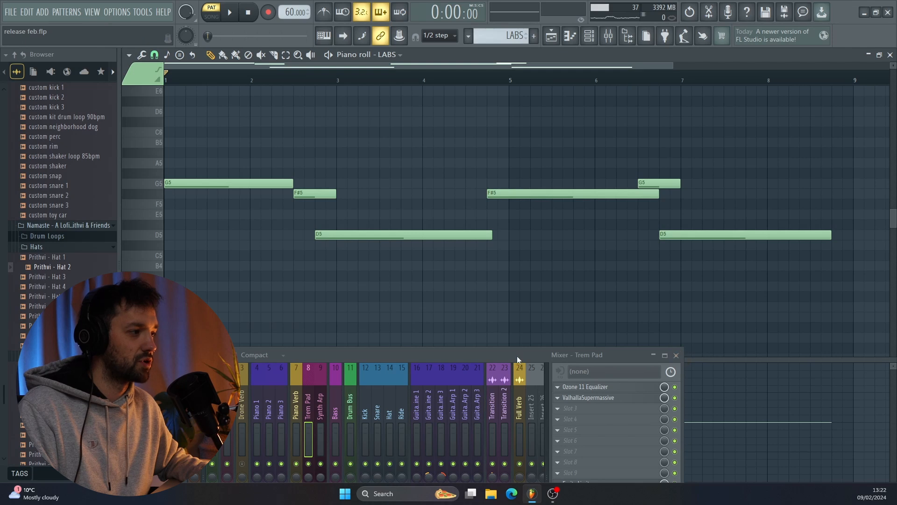
drag(517, 355, 487, 258)
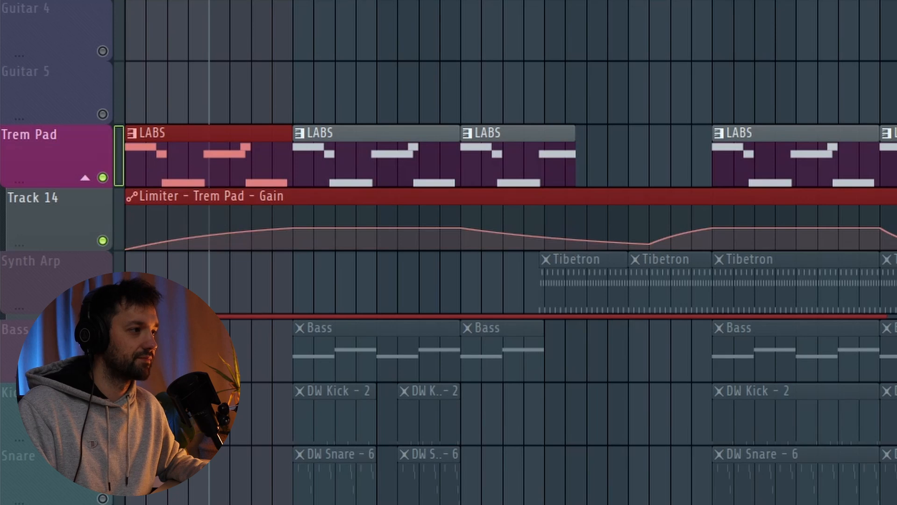
Step: Play the arrangement with the Trem Pad layer and its limiter gain automation, and stop playback
key(space)
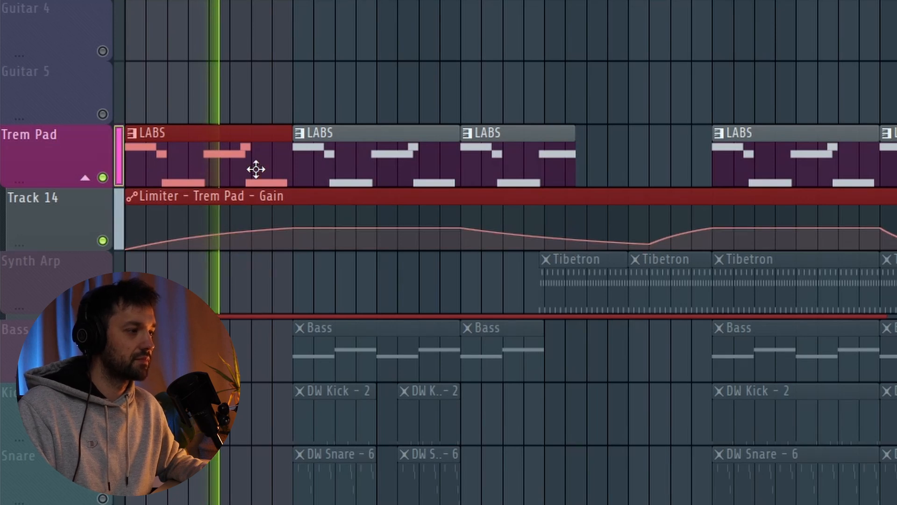
scroll(256, 169, up, 6)
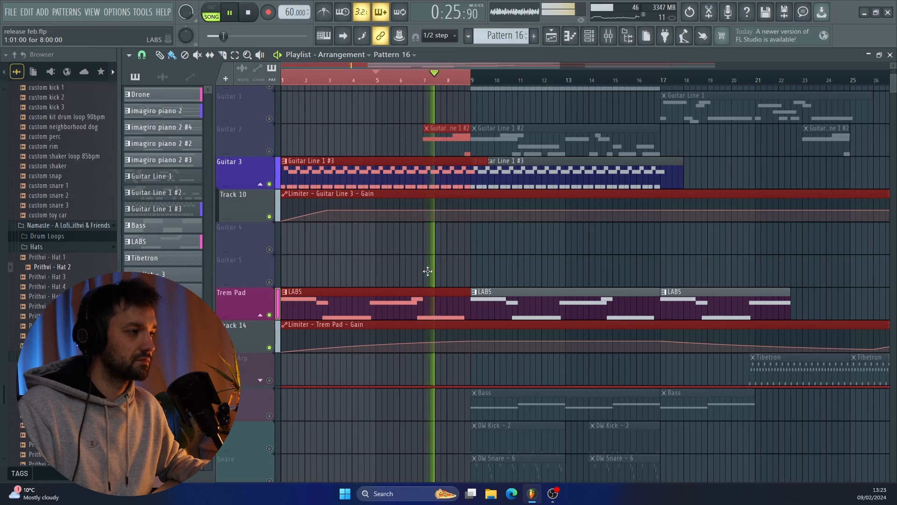
scroll(428, 271, up, 3)
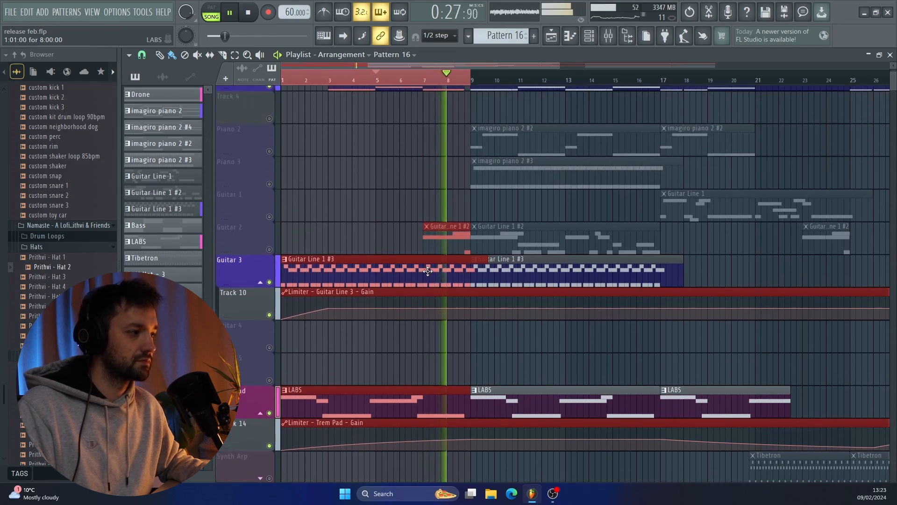
key(space)
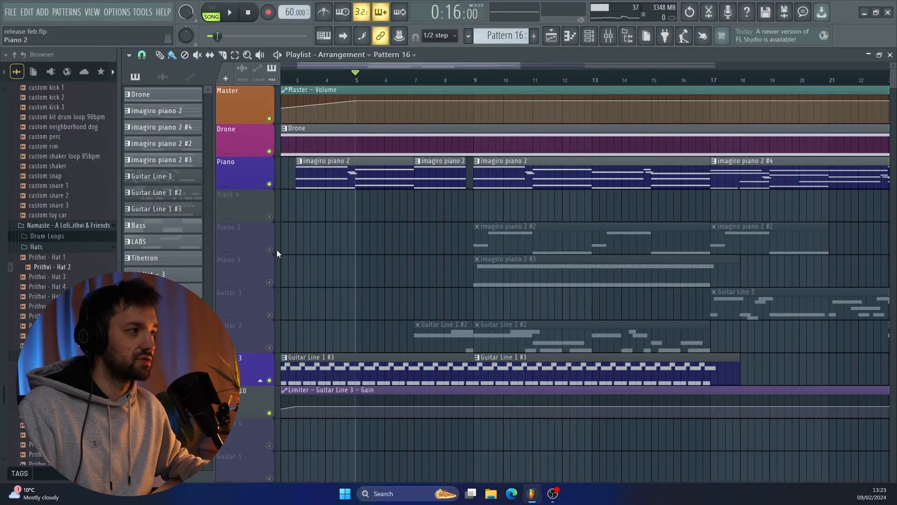
Step: Unmute the Piano 2 track and audition its imagiro piano 2 #2 pattern on its own in pattern mode
click(269, 250)
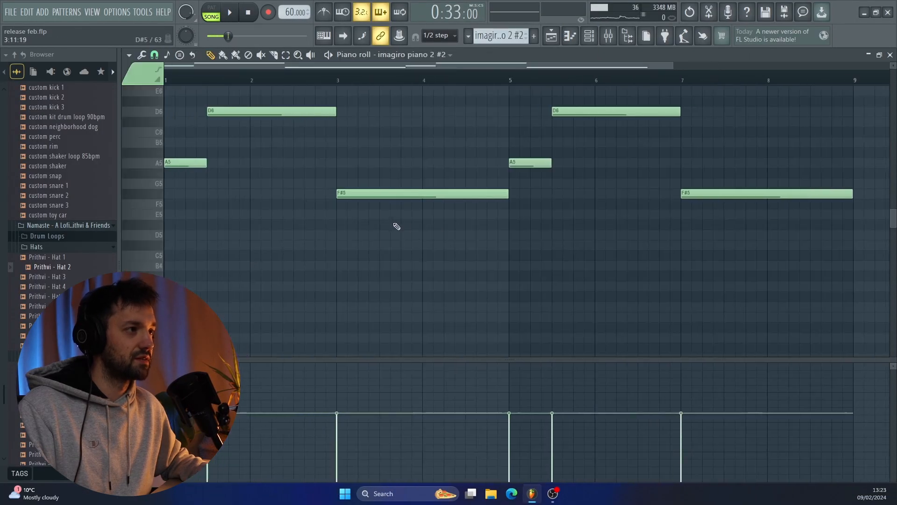
click(211, 12)
key(space)
scroll(266, 140, up, 2)
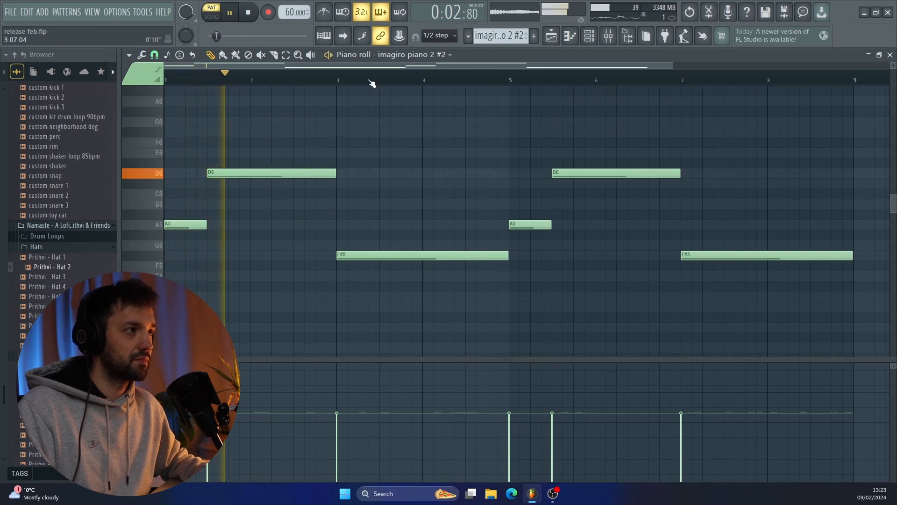
click(341, 81)
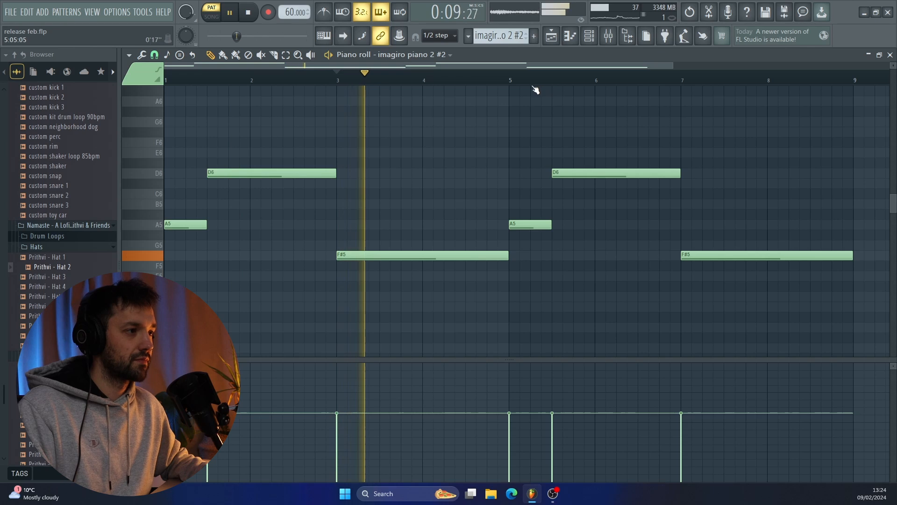
key(space)
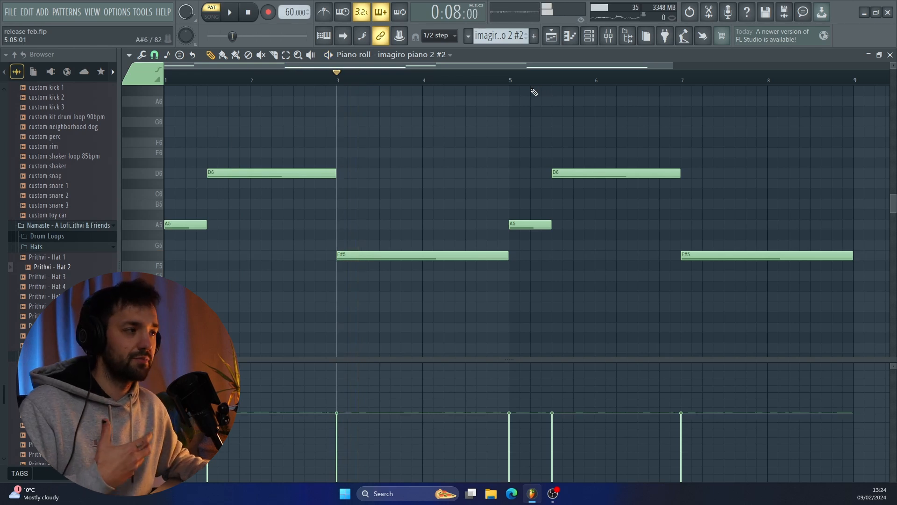
Step: Return to the playlist and play the song from bar 9 with the Piano 2 layer
click(552, 37)
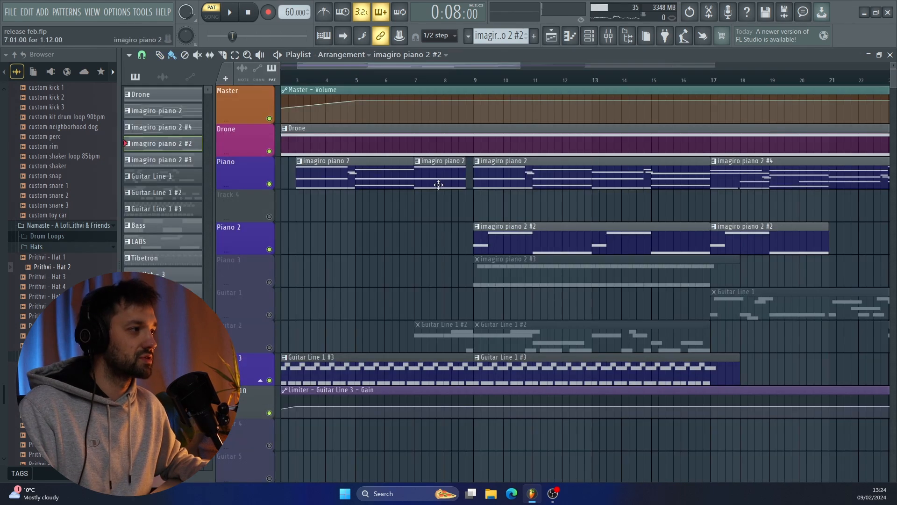
click(477, 80)
key(space)
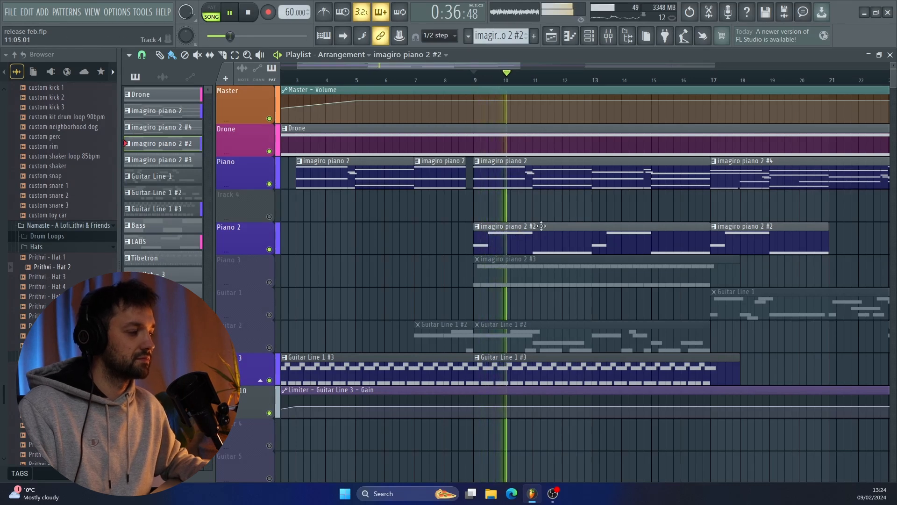
Step: Inspect Fruity Parametric EQ 2 and the Solaris reverb on the Piano 2 mixer channel, closing each effect window
click(609, 35)
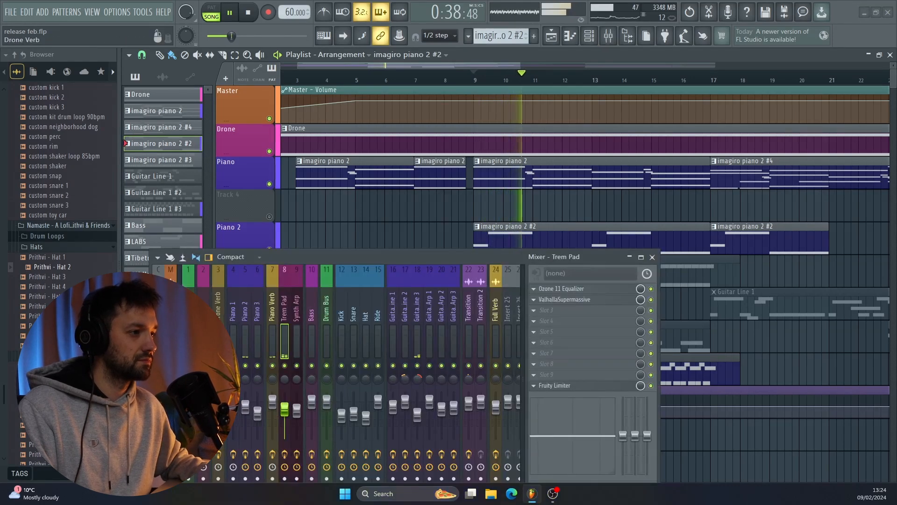
click(243, 337)
key(space)
click(564, 290)
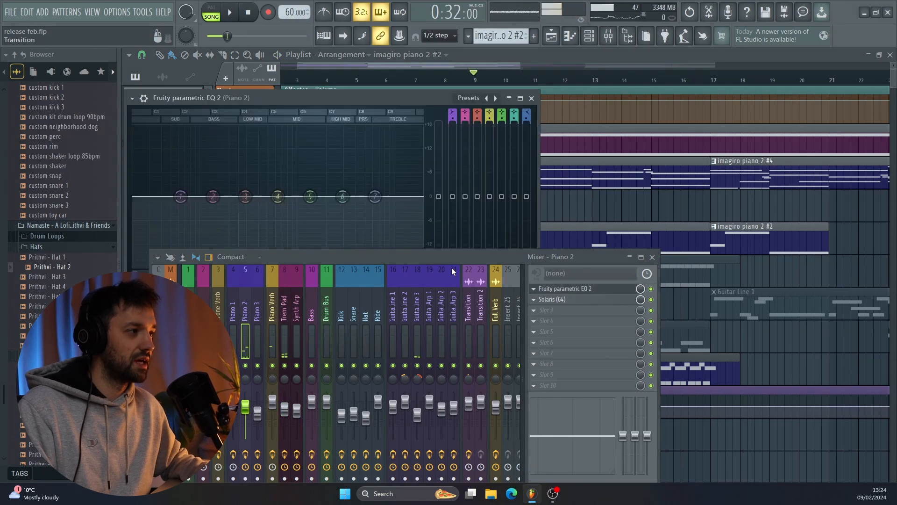
drag(421, 260, 412, 291)
click(525, 98)
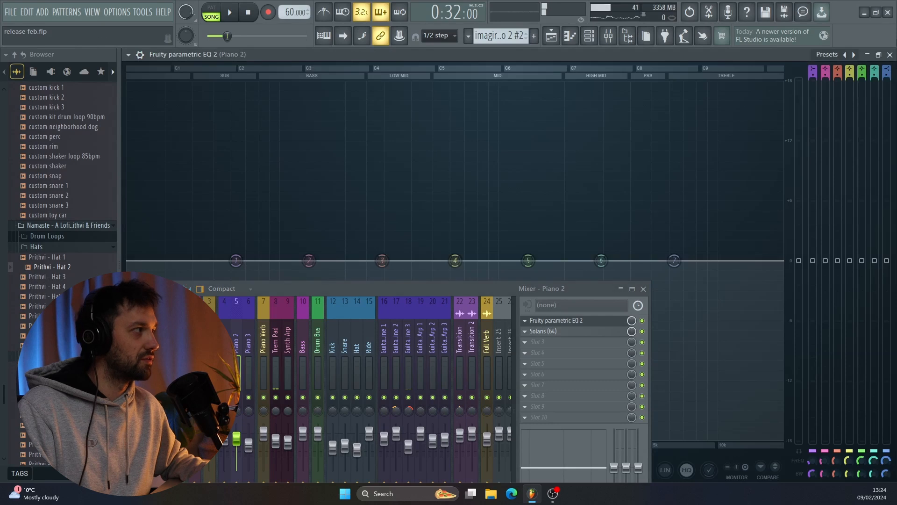
click(890, 54)
click(542, 331)
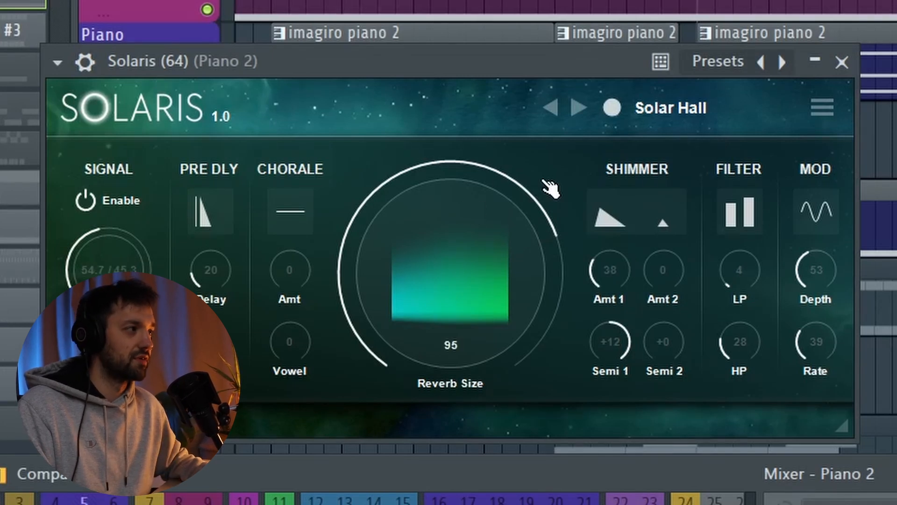
click(842, 63)
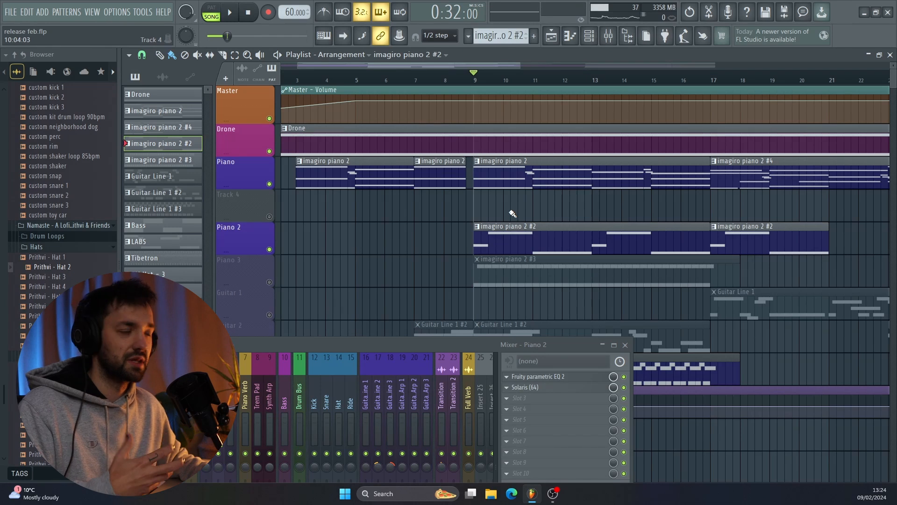
Step: Unmute the Piano 3 track and audition its imagiro piano 2 #3 pattern from the piano roll
click(270, 283)
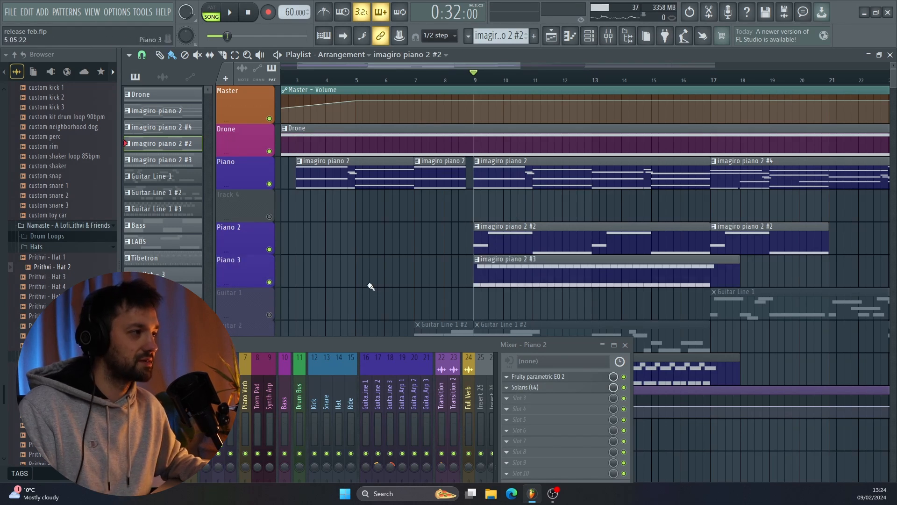
double_click(539, 276)
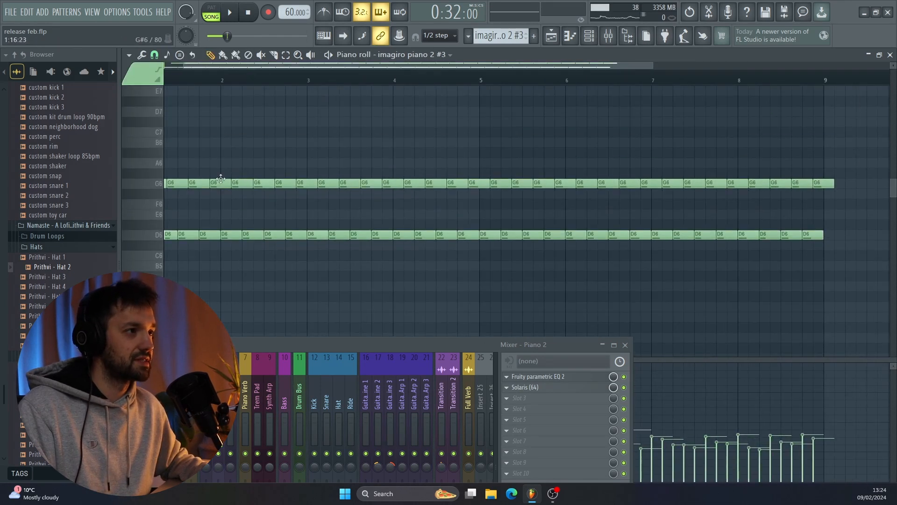
scroll(221, 179, left, 1)
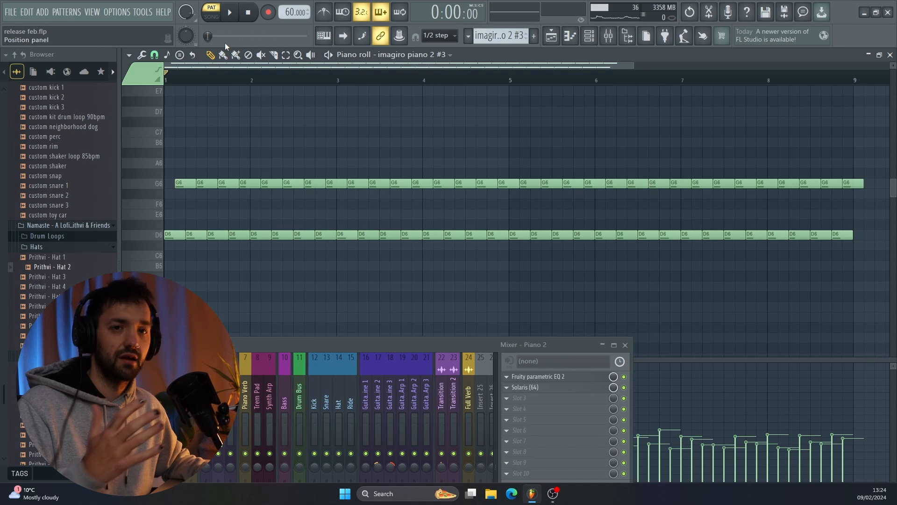
key(space)
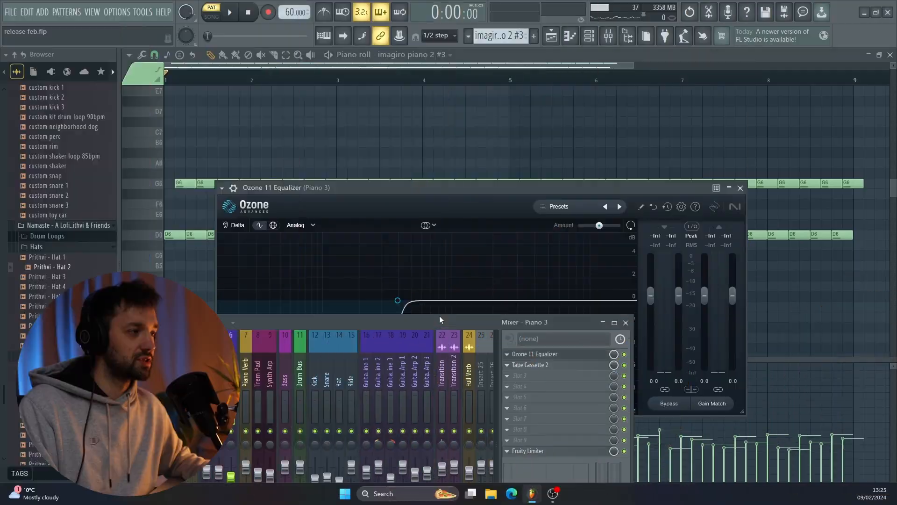
Step: Inspect Tape Cassette 2 and the Ozone 11 Equalizer on the Piano 3 mixer channel
drag(439, 316, 321, 212)
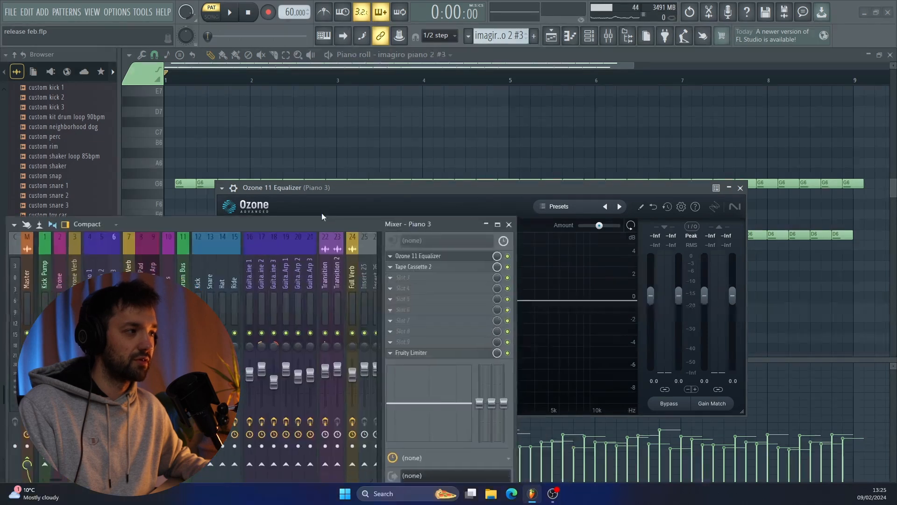
click(455, 254)
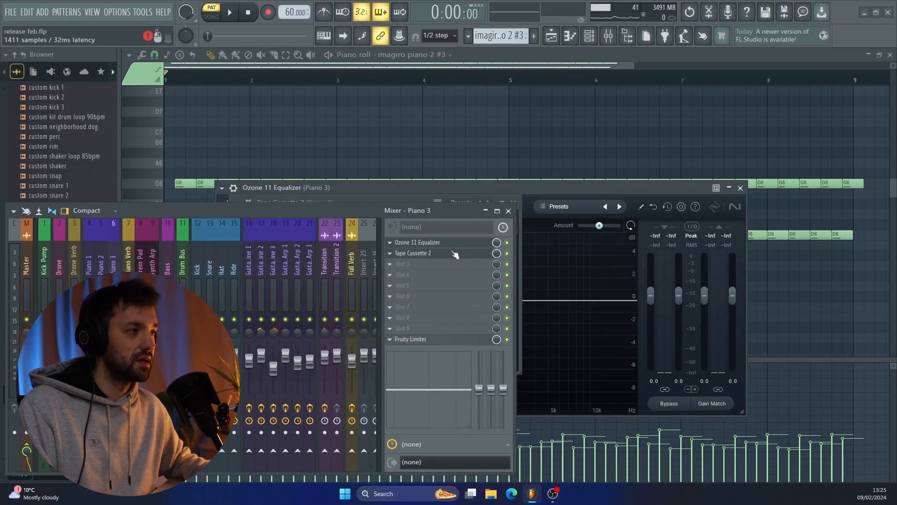
drag(358, 213, 361, 362)
drag(387, 205, 386, 138)
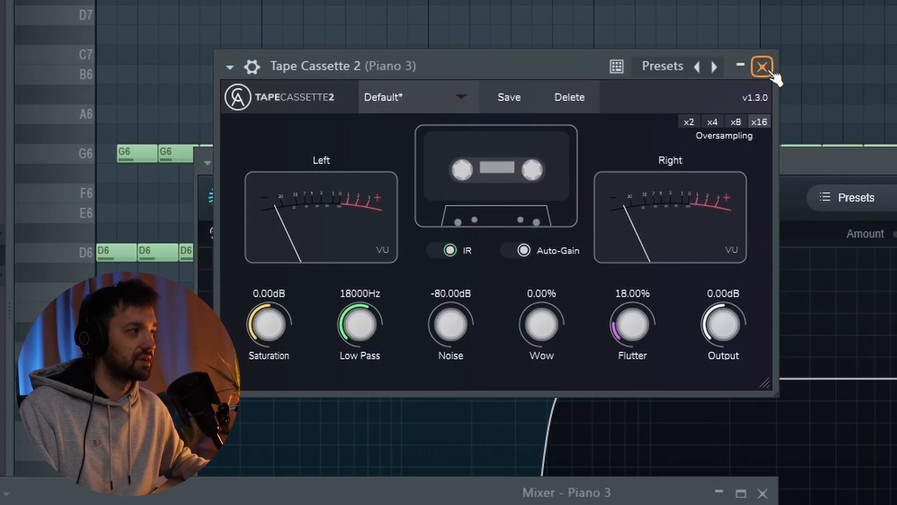
click(843, 44)
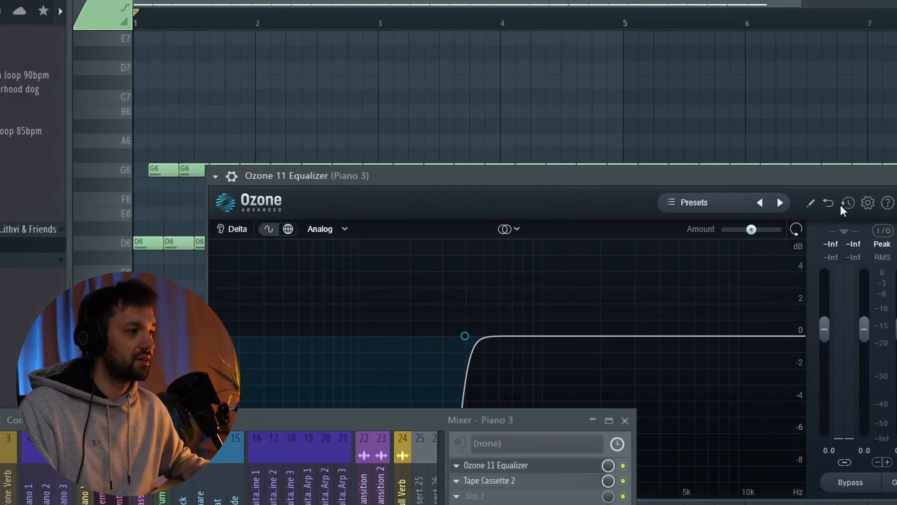
drag(420, 416, 396, 279)
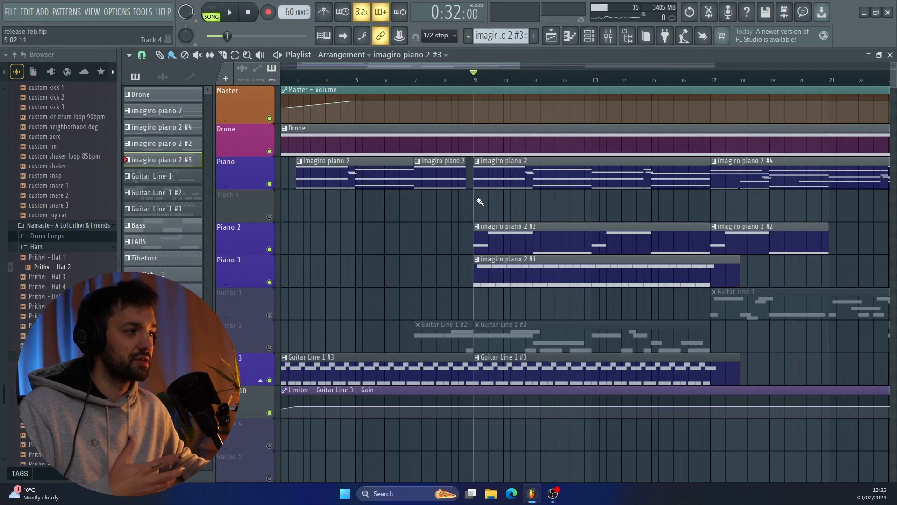
Step: Play the arrangement from bar 9 with the Piano 3 layer included
scroll(480, 202, down, 4)
scroll(480, 202, up, 4)
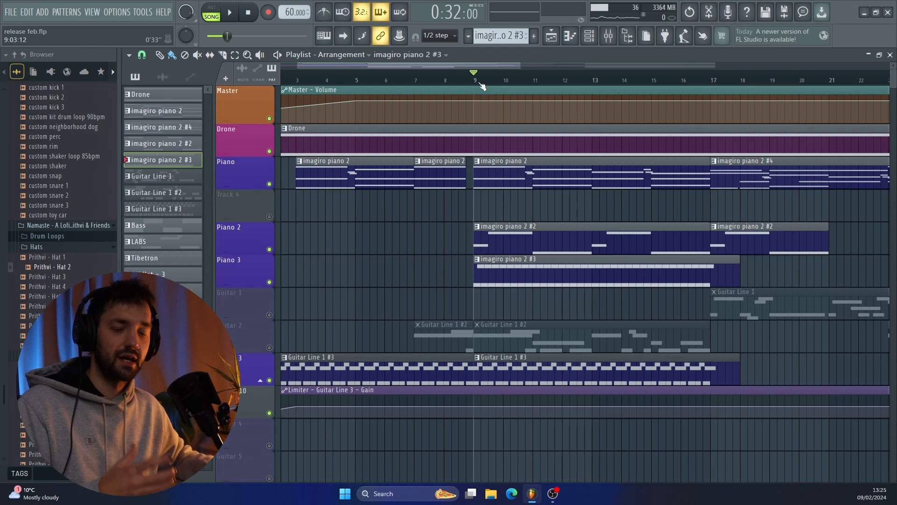
key(space)
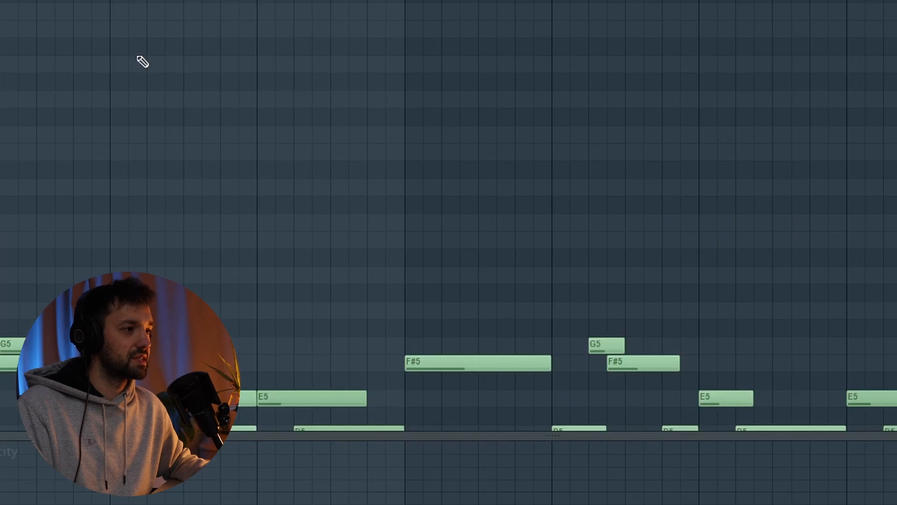
Step: Examine the notes of the Guitar Line 1 #2 pattern in the piano roll and audition it
scroll(142, 60, left, 2)
scroll(143, 53, down, 2)
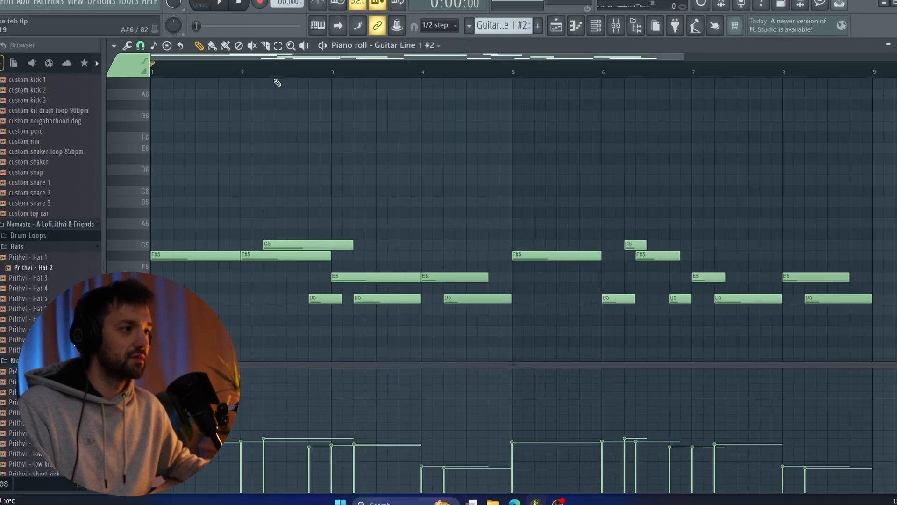
key(space)
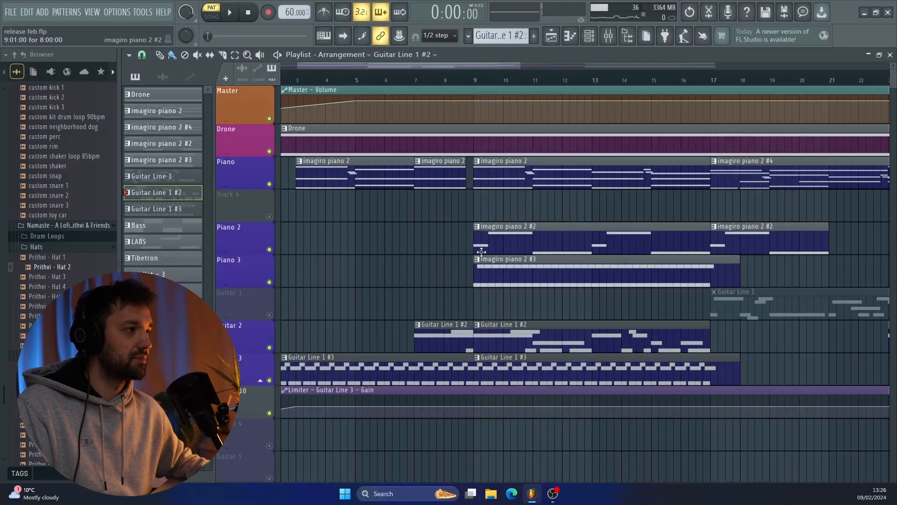
Step: Cue the song at bar 7, inspect TDR Nova on the Guitar Line 2 mixer channel, and close its window
click(420, 80)
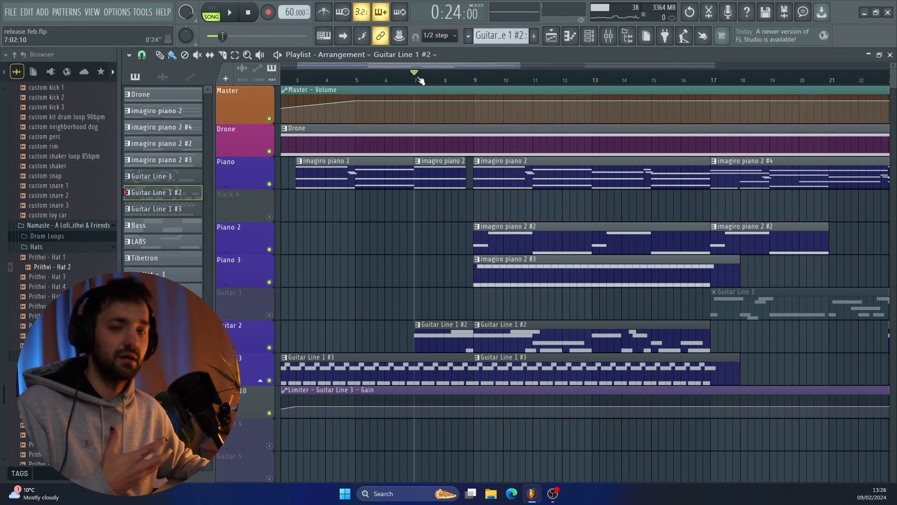
key(F9)
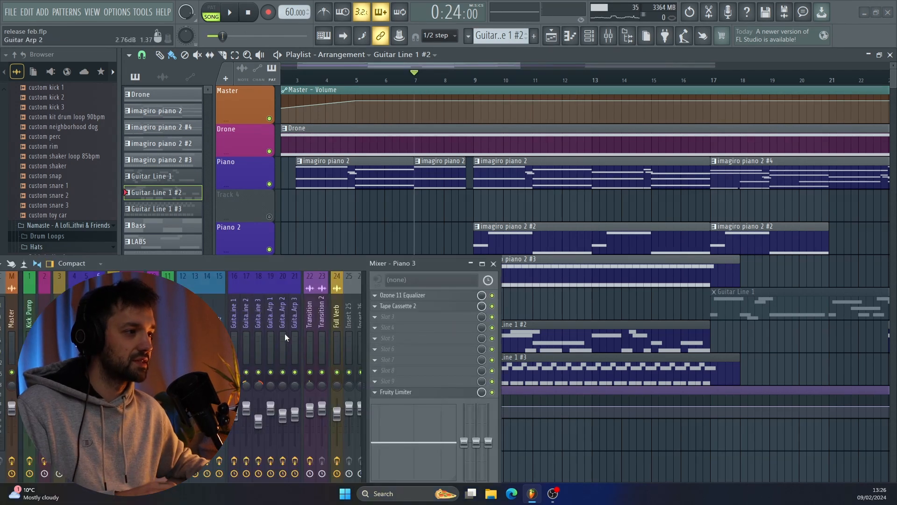
click(246, 323)
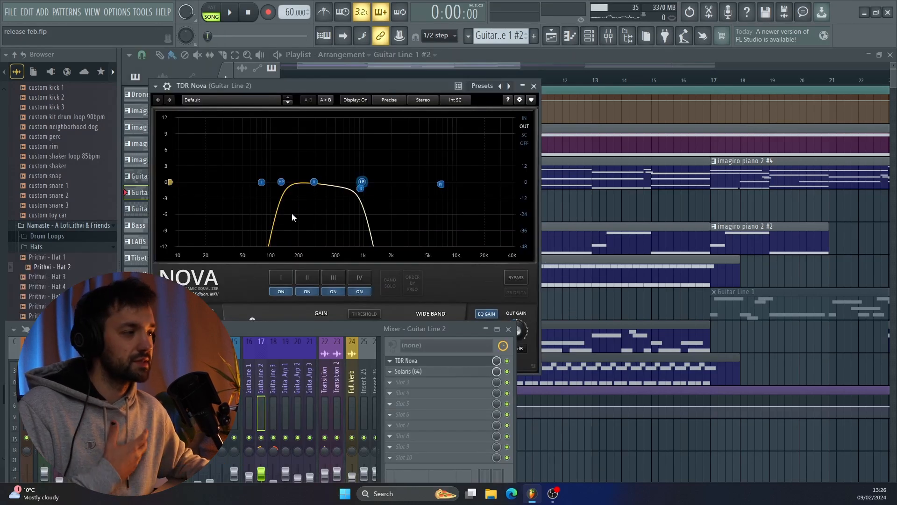
click(534, 86)
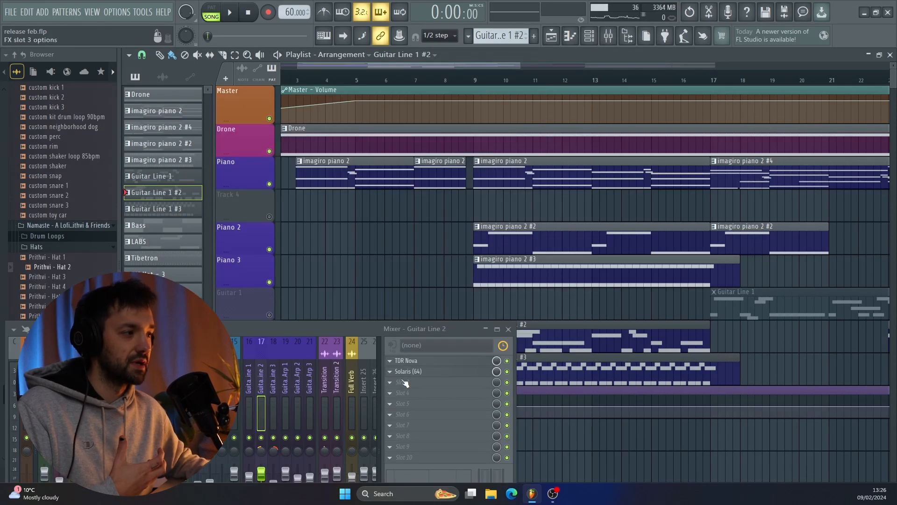
Step: Inspect the Solaris reverb on the Guitar Line 2 mixer channel, and close its window and the mixer
click(408, 372)
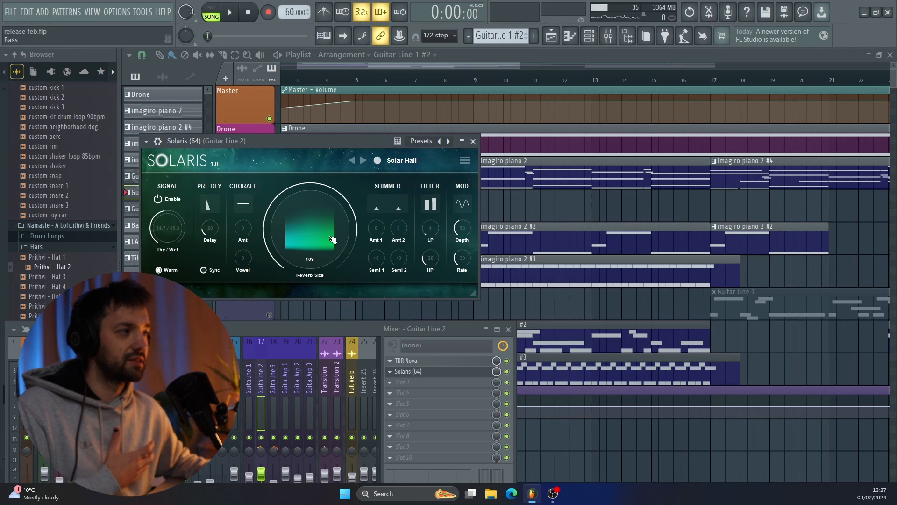
click(473, 141)
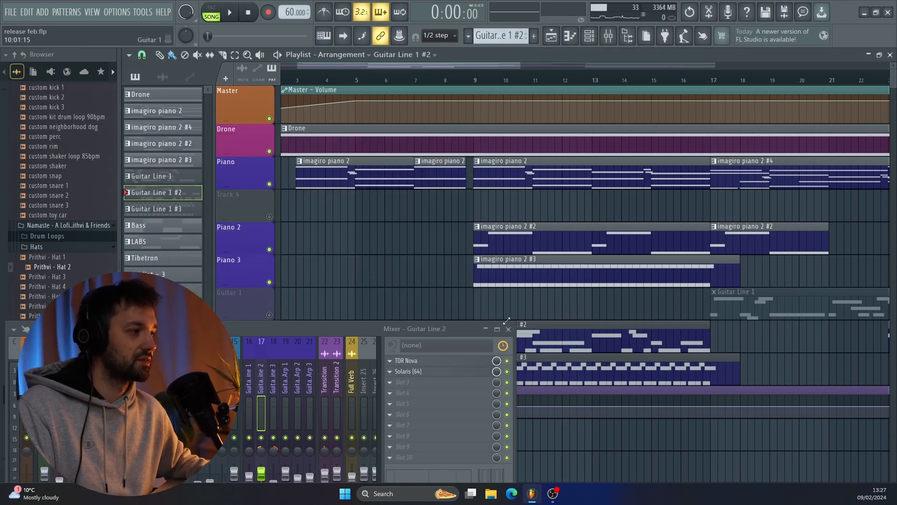
click(508, 329)
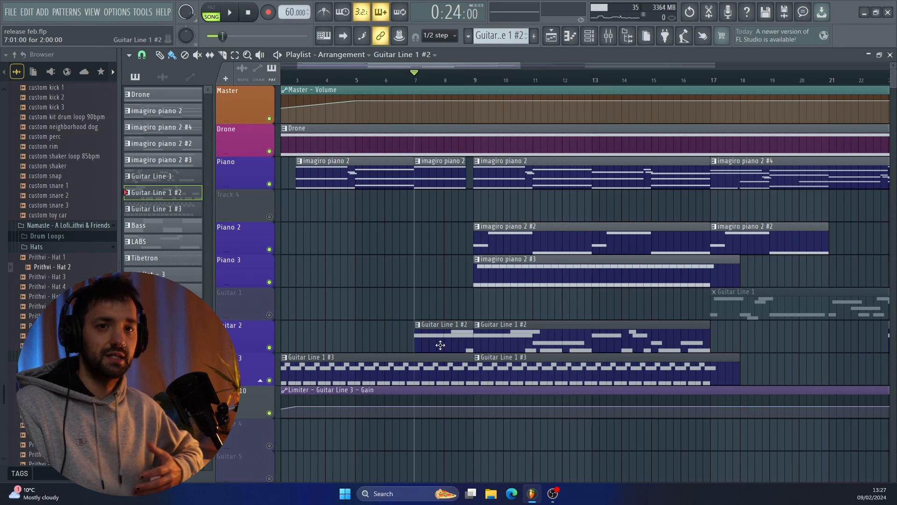
Step: Unmute the Bass track and open its first pattern in the piano roll
scroll(441, 345, down, 8)
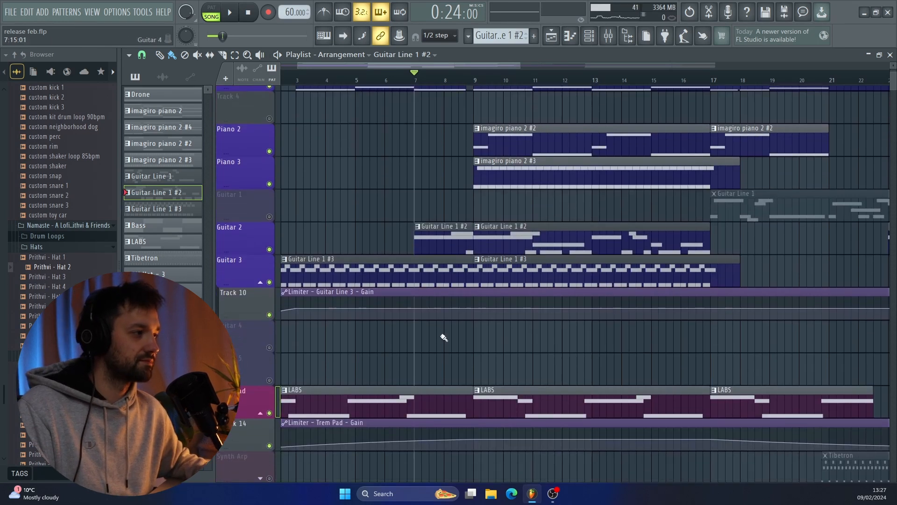
scroll(444, 337, down, 2)
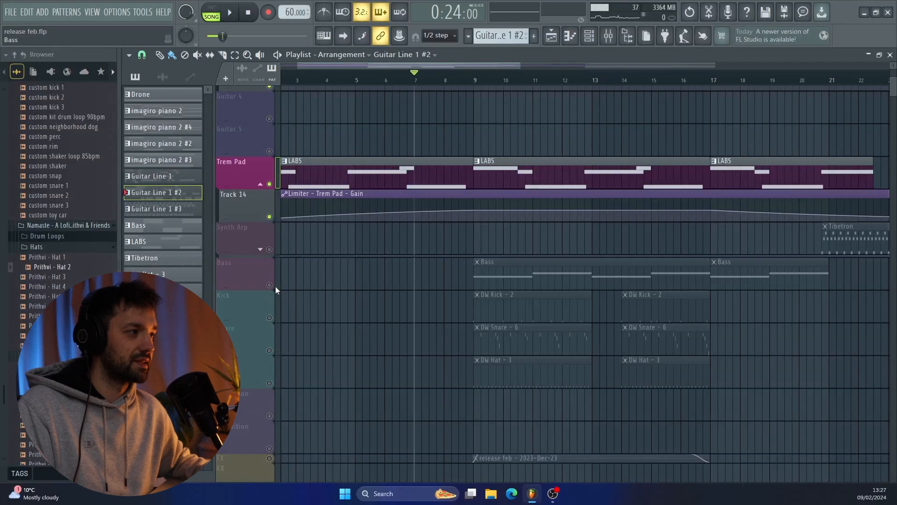
click(274, 285)
double_click(503, 279)
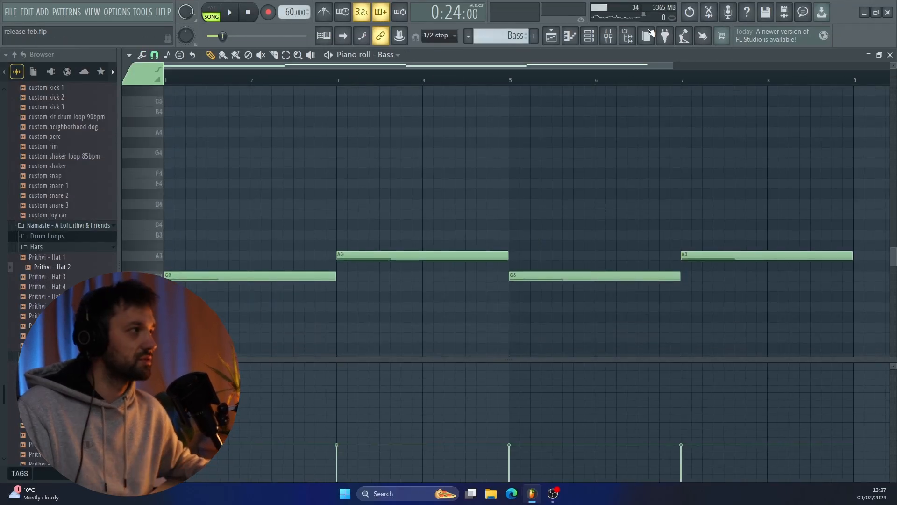
Step: Inspect the Spitfire Audio instrument on the Bass channel, and close it together with the channel rack
click(590, 36)
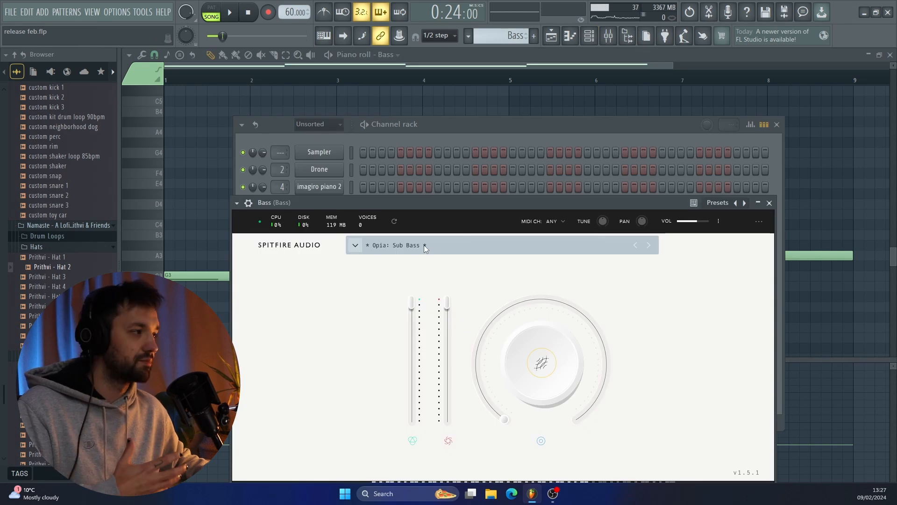
click(769, 203)
click(776, 125)
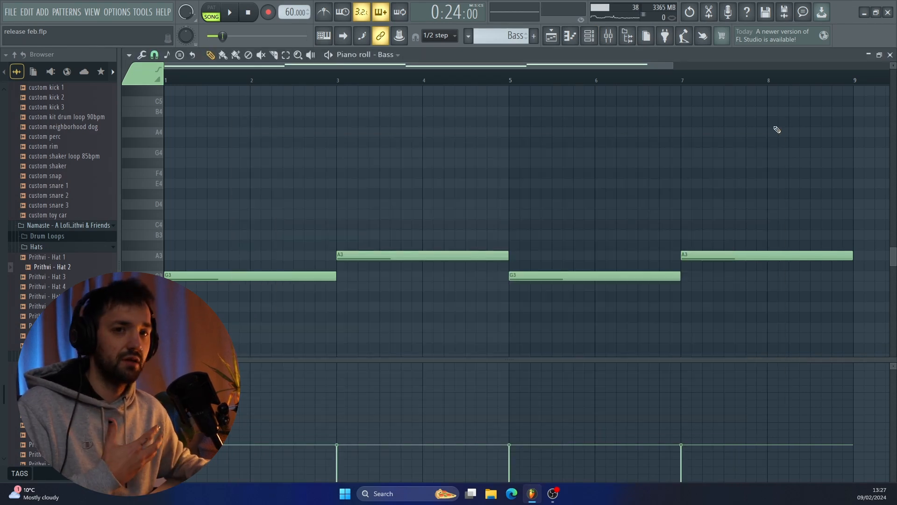
Step: Return to the playlist and play the arrangement from bar 7
click(552, 37)
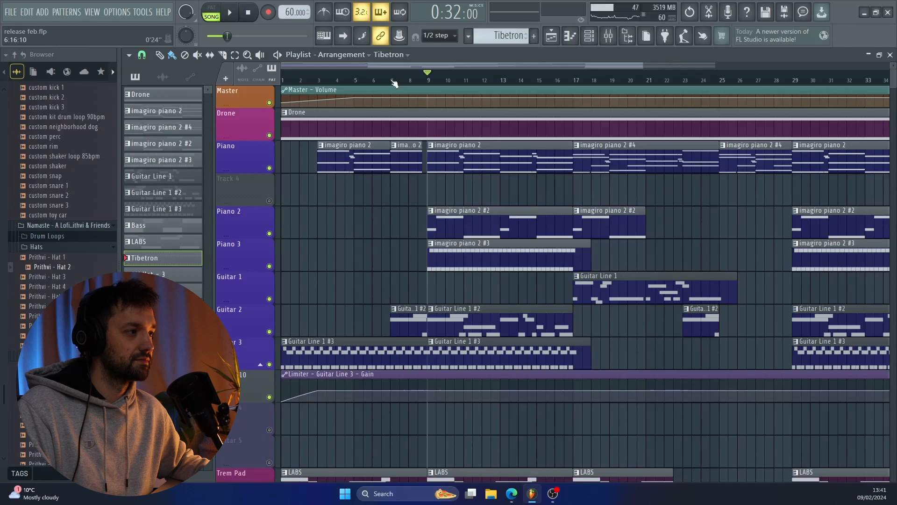
click(394, 78)
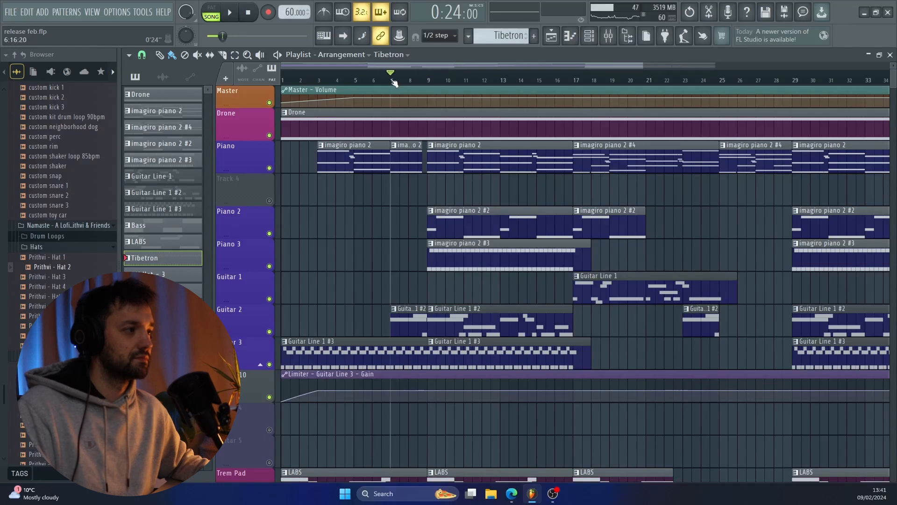
key(space)
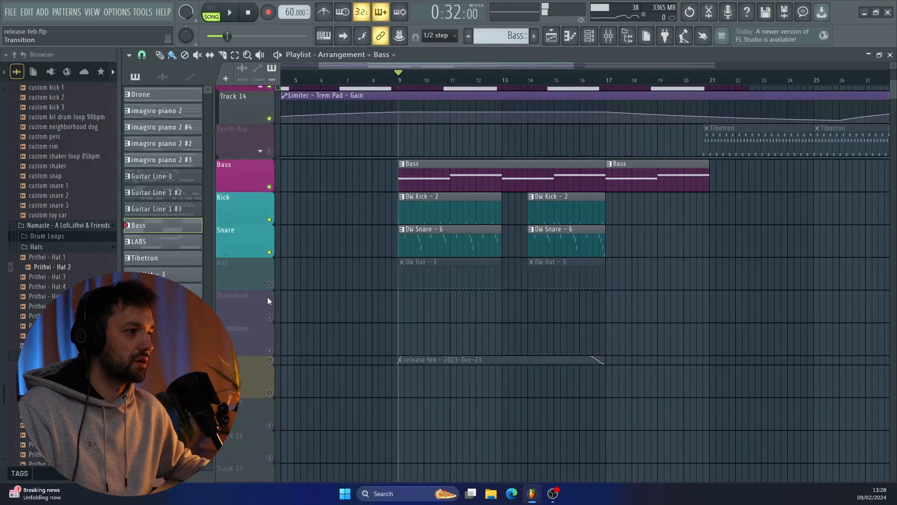
Step: Unmute the Hat track and audition the DW Kick - 2 pattern in the piano roll in pattern mode
click(270, 285)
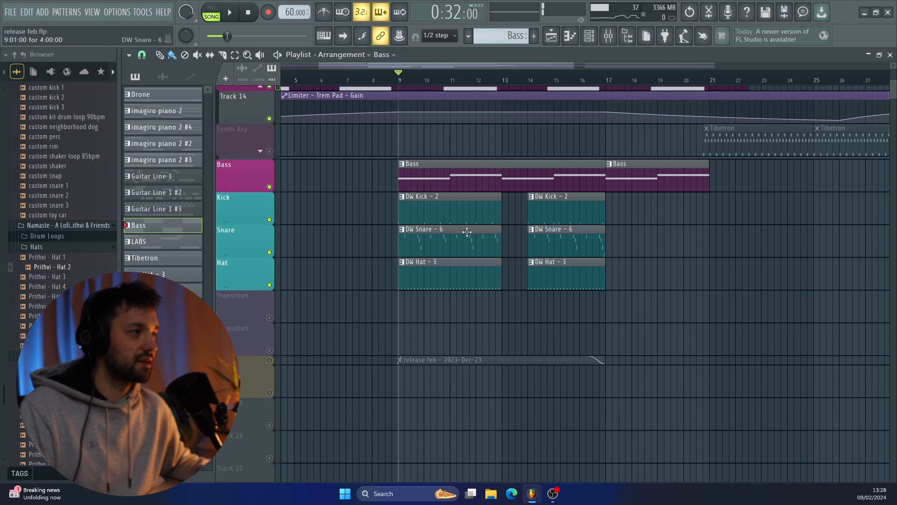
scroll(467, 231, up, 4)
scroll(467, 232, left, 2)
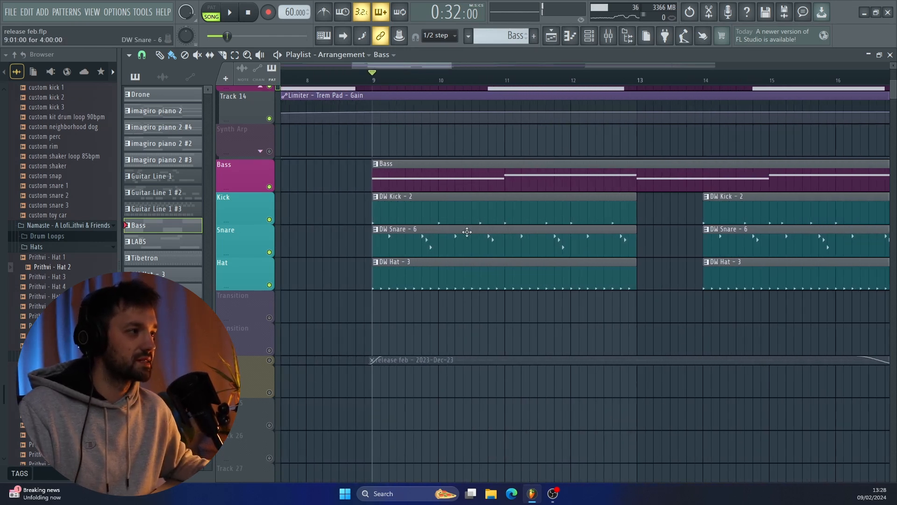
double_click(431, 210)
scroll(297, 184, up, 5)
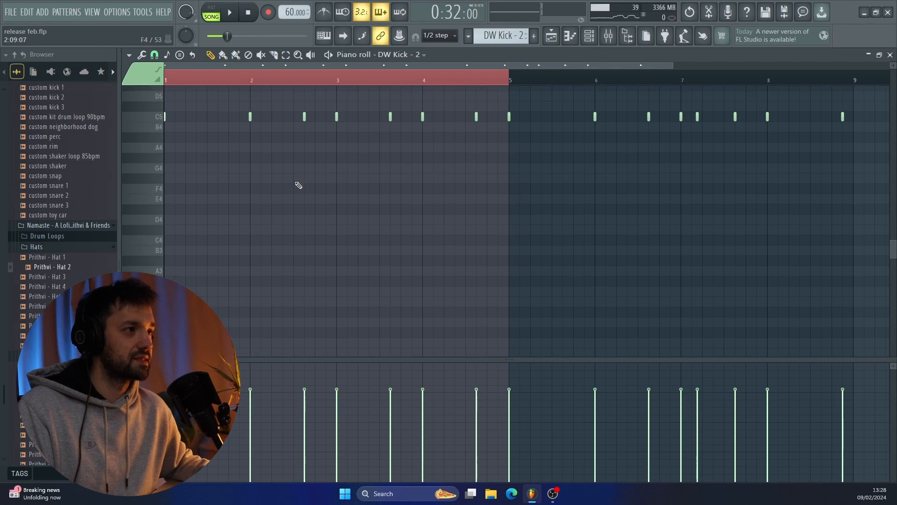
click(211, 14)
key(space)
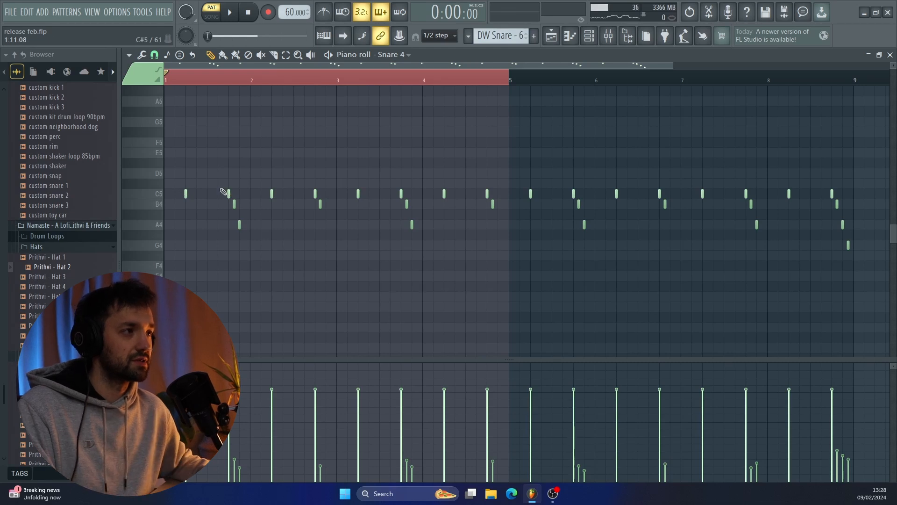
Step: Audition the DW Snare - 6 pattern in the piano roll and examine its note pitches and velocities
key(space)
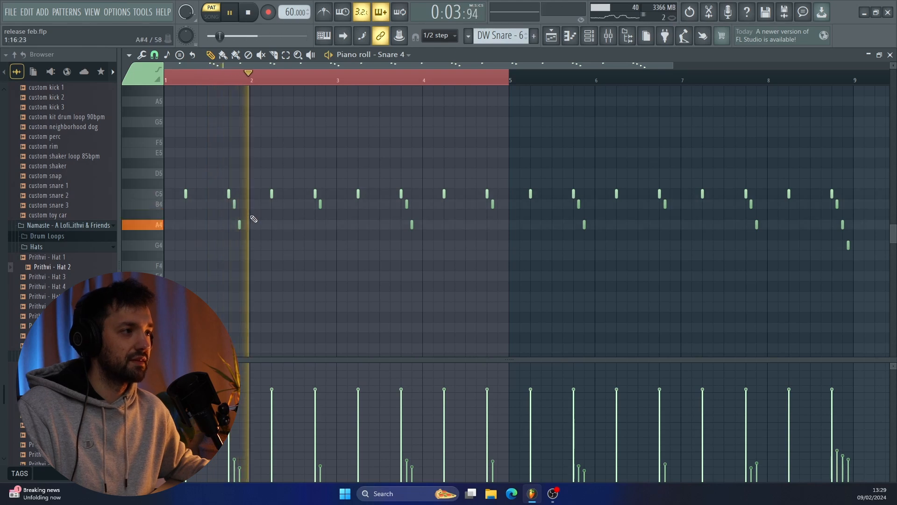
key(space)
scroll(240, 220, up, 3)
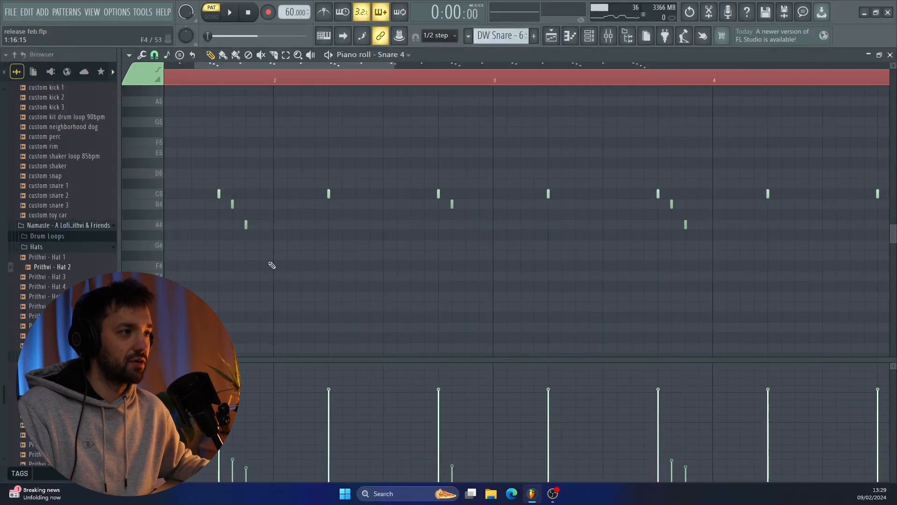
scroll(212, 232, down, 3)
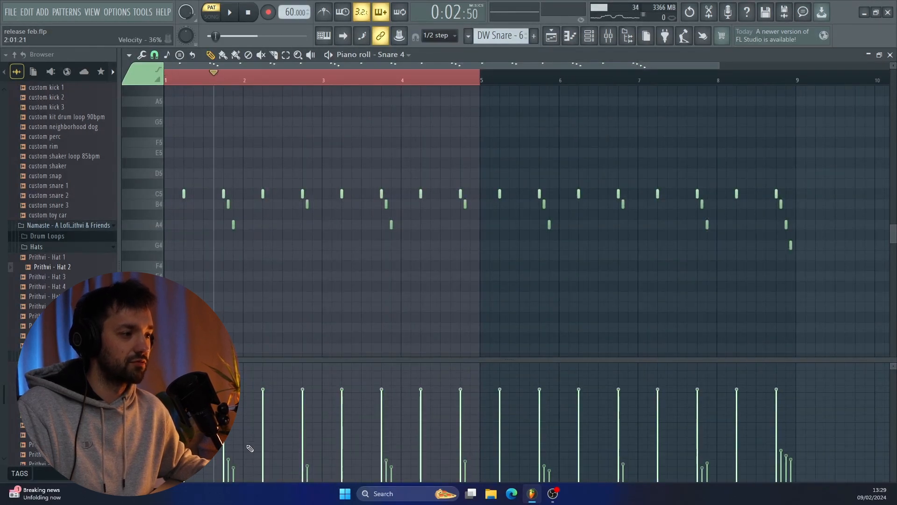
key(space)
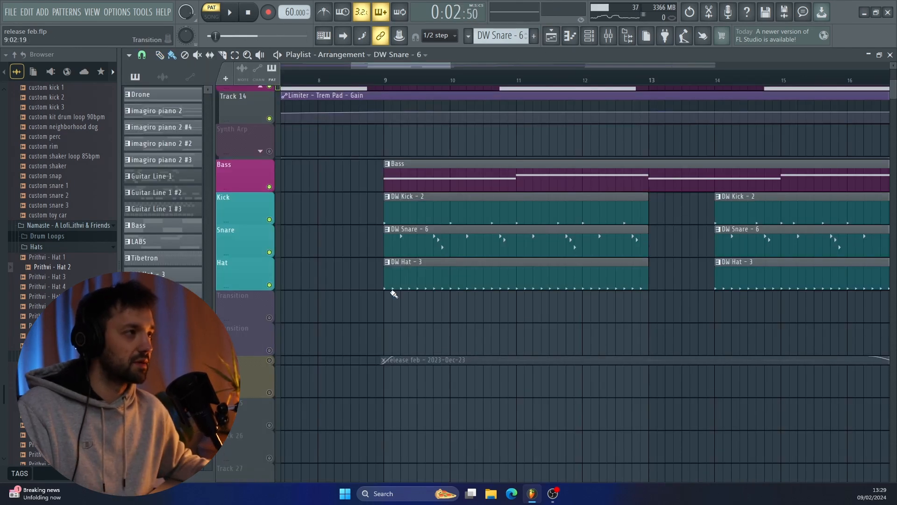
Step: Solo the Kick, Snare and Hat tracks together and play them in song mode from bar 9
click(390, 82)
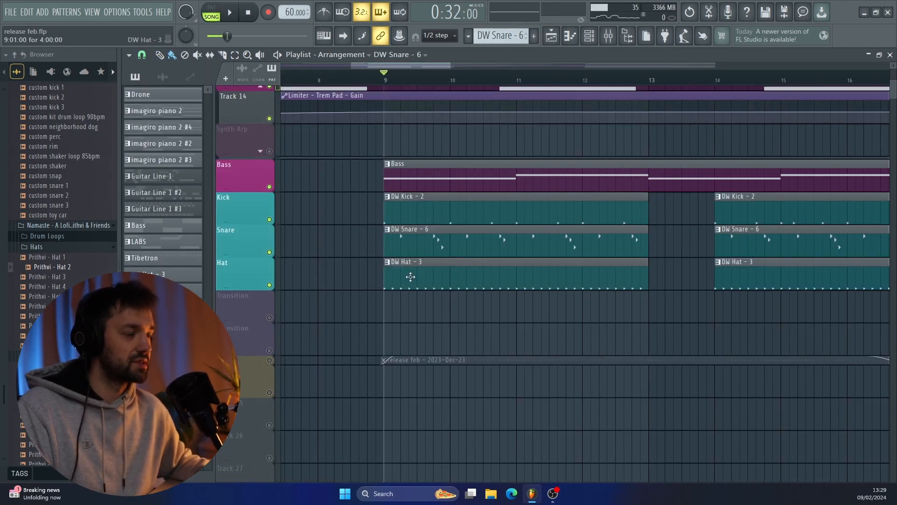
right_click(269, 219)
key(space)
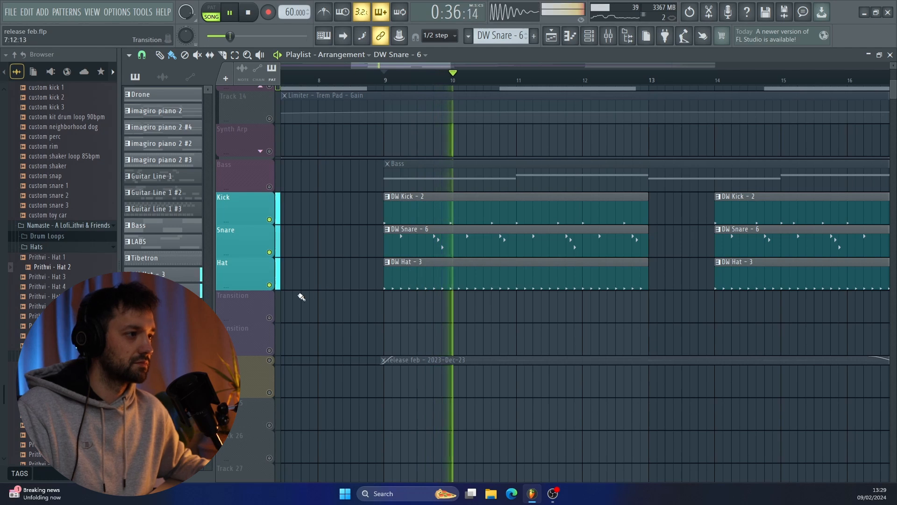
key(space)
Step: Unmute the Bass track, the Trem Pad with its limiter gain automation, and the guitar, piano and Drone layers
scroll(280, 275, up, 3)
click(270, 284)
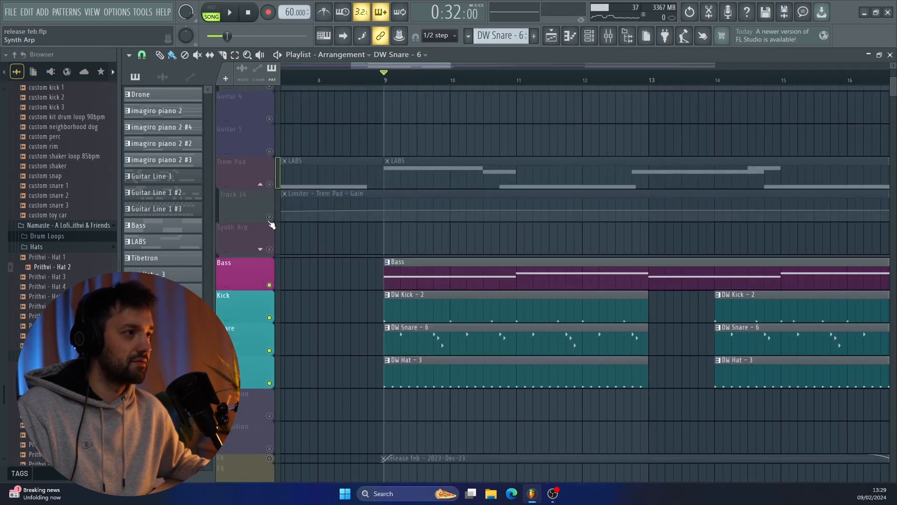
click(269, 184)
click(270, 217)
scroll(275, 214, up, 4)
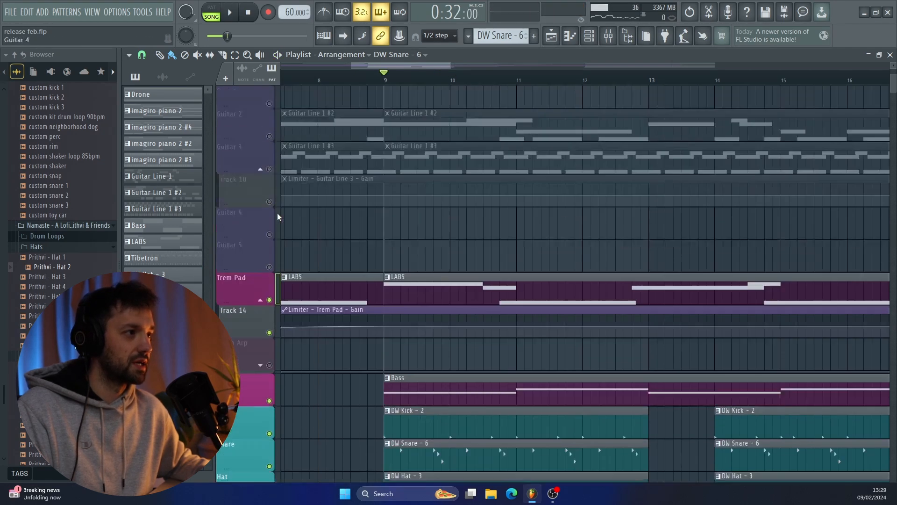
Step: Play the arrangement from bar 9 with drums, bass and melodic layers together, and look over the playlist tracks
key(space)
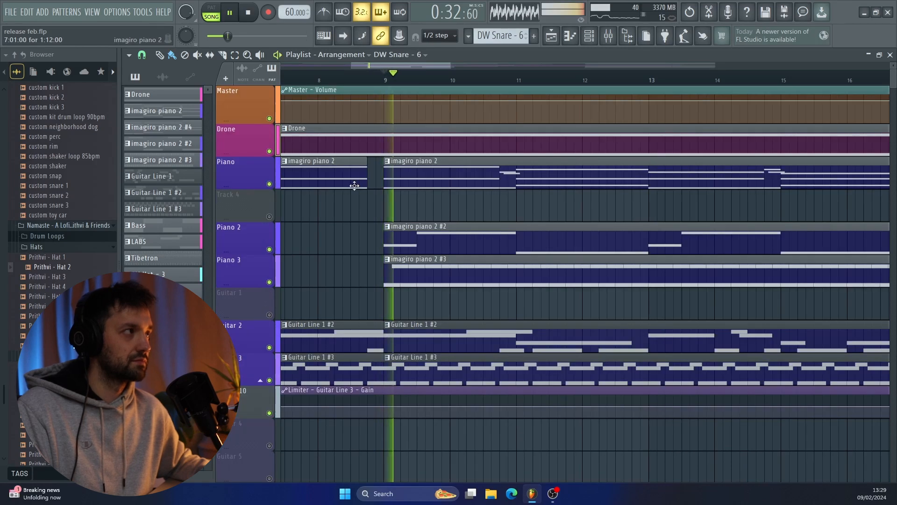
scroll(389, 195, down, 3)
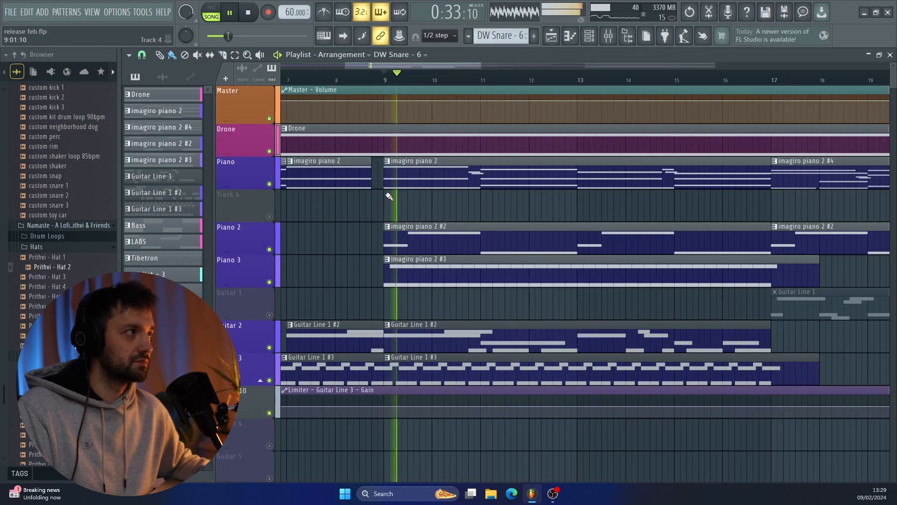
scroll(389, 196, down, 2)
scroll(481, 196, down, 2)
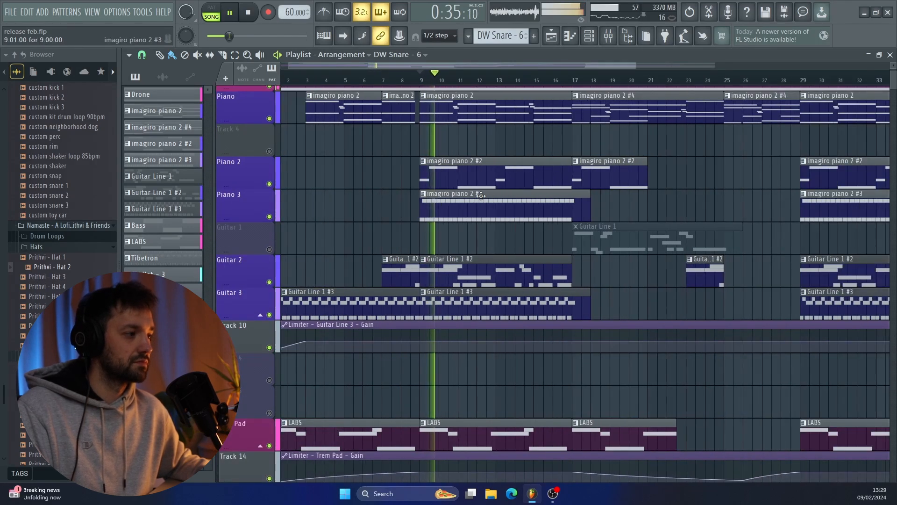
scroll(482, 197, up, 2)
scroll(481, 197, down, 6)
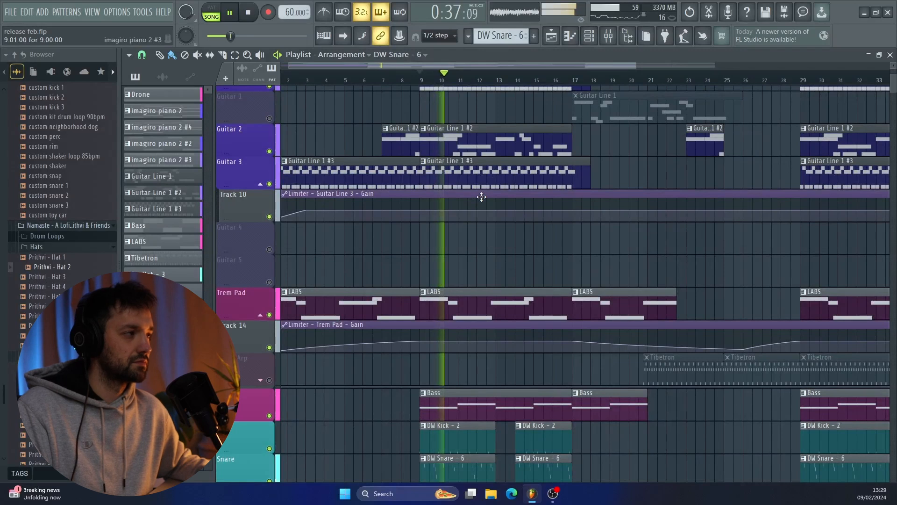
scroll(482, 196, right, 2)
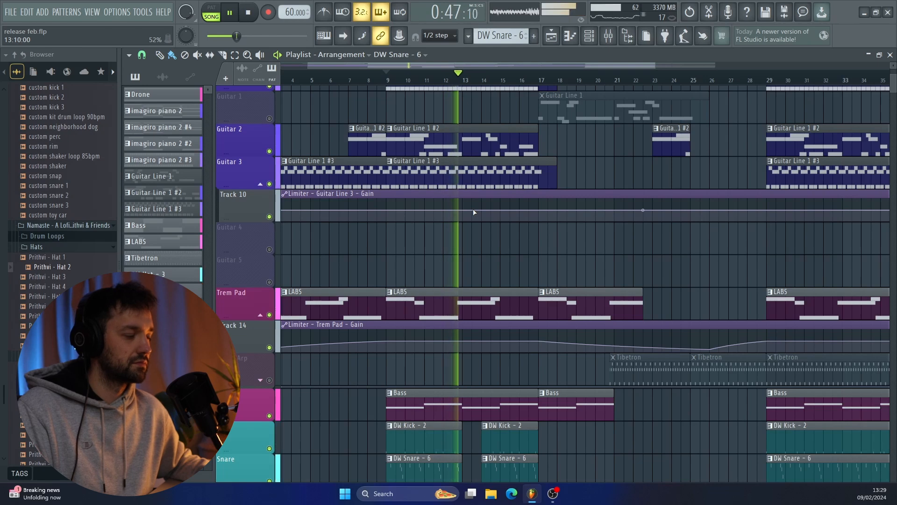
key(space)
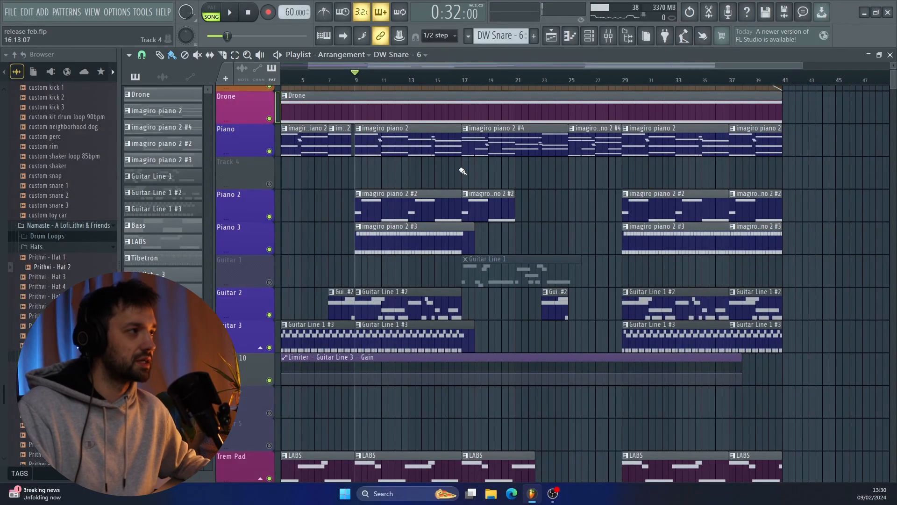
Step: Cue the song at bar 17 and unmute the Guitar 1 track
click(466, 82)
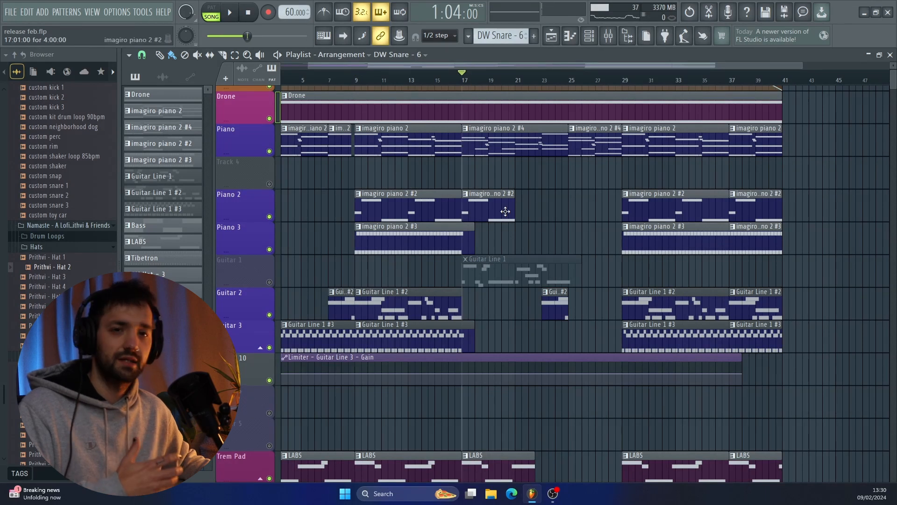
click(270, 281)
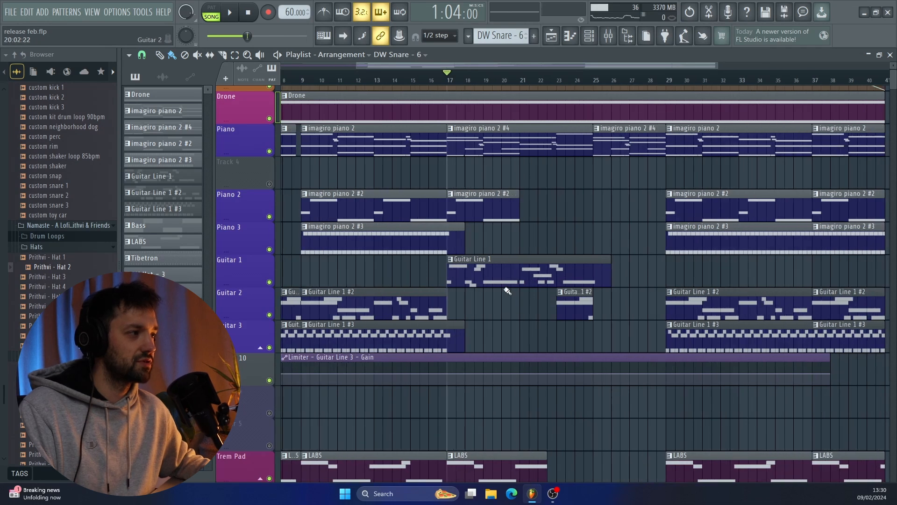
Step: Audition the Guitar Line 1 pattern's notes in the piano roll in pattern mode, and return to the playlist
double_click(492, 287)
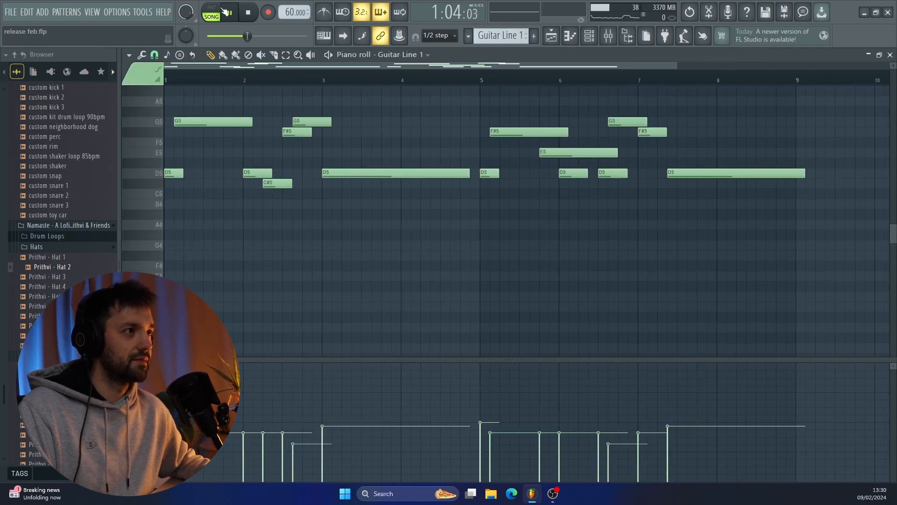
click(212, 12)
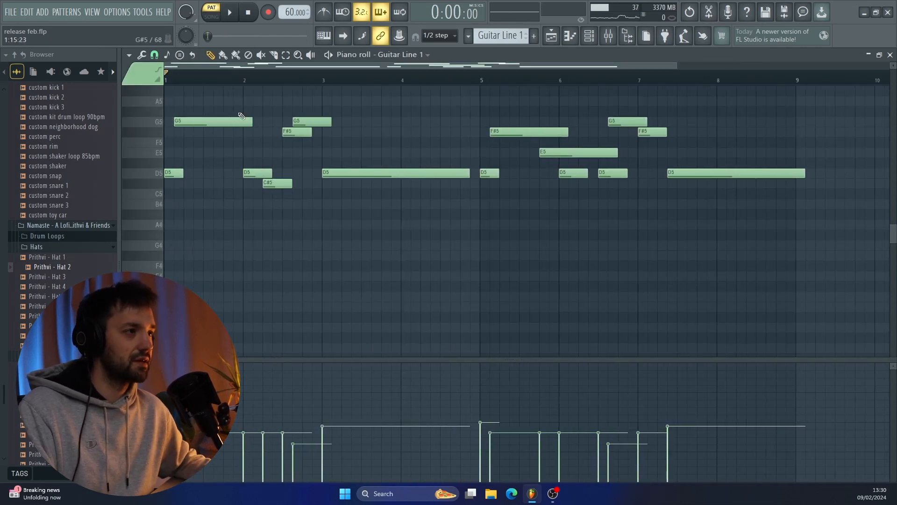
key(space)
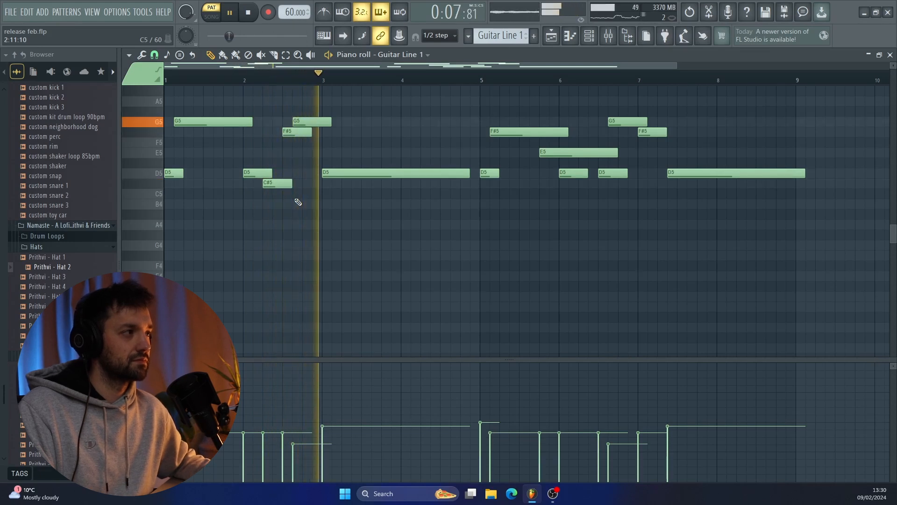
key(F5)
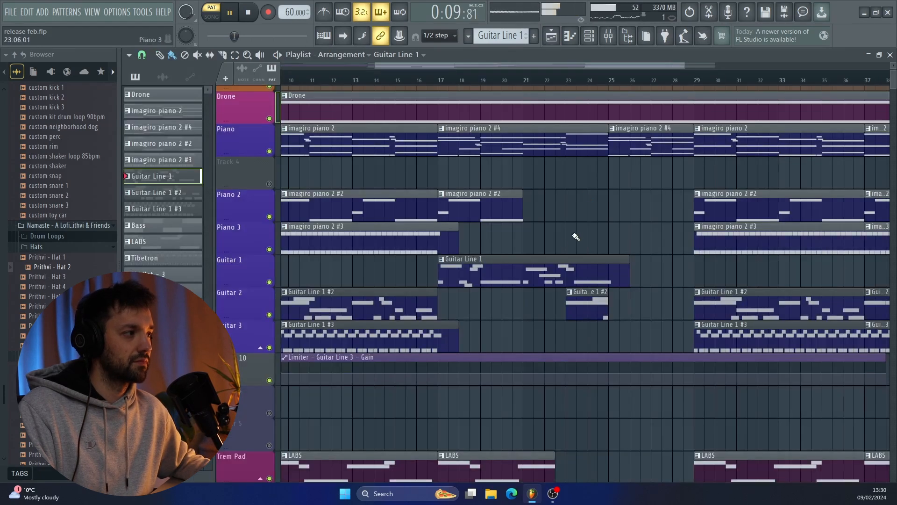
Step: Compare the Guitar 2 clips across the arrangement, and play the song from just before bar 23
click(444, 82)
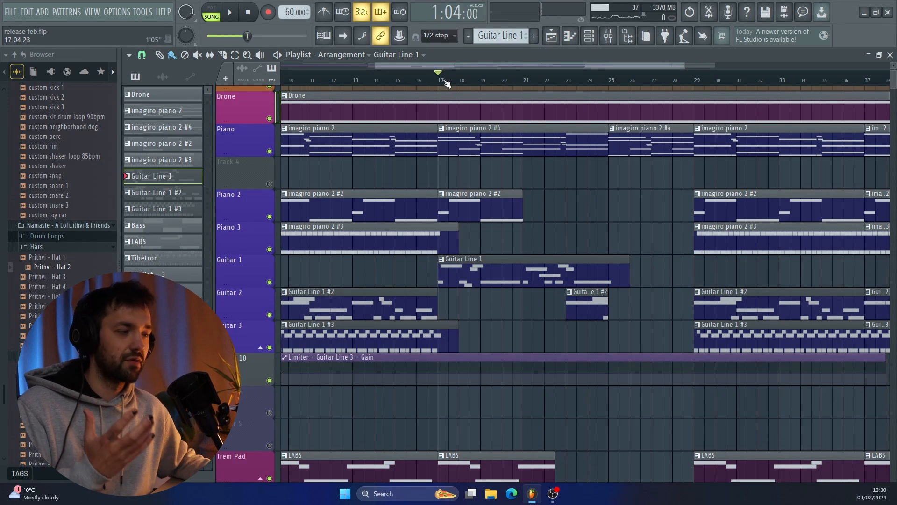
scroll(588, 222, down, 1)
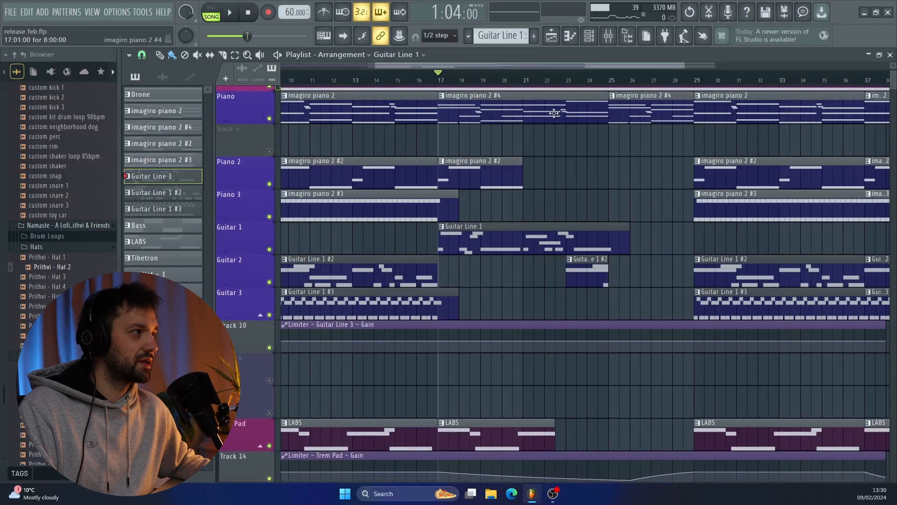
click(572, 81)
scroll(591, 278, up, 2)
scroll(586, 278, left, 5)
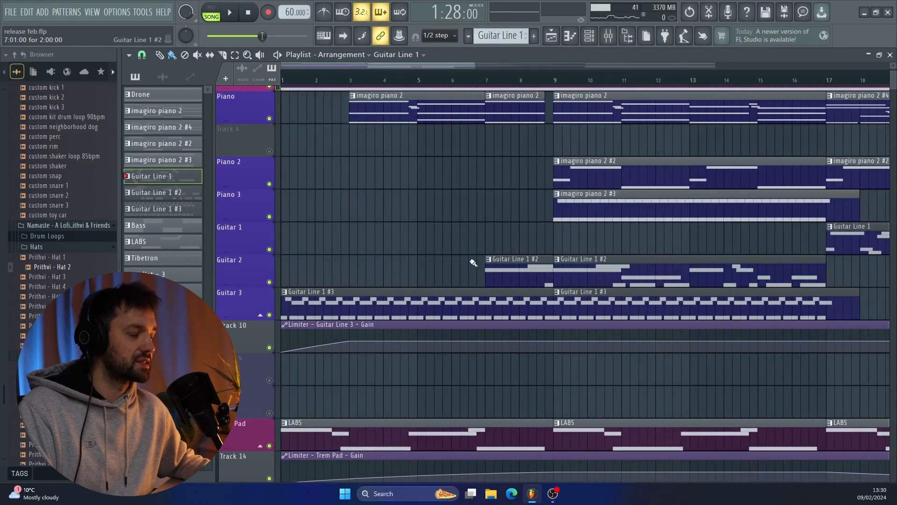
scroll(517, 266, right, 6)
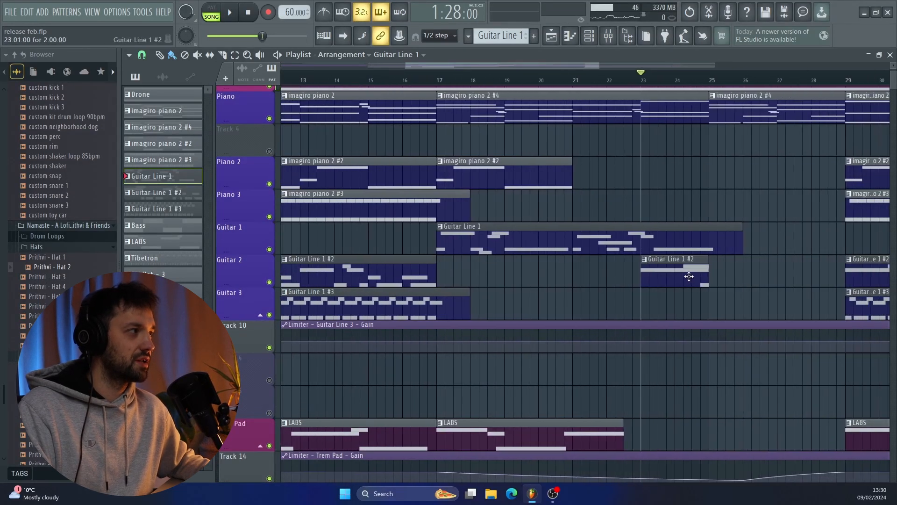
scroll(685, 272, right, 1)
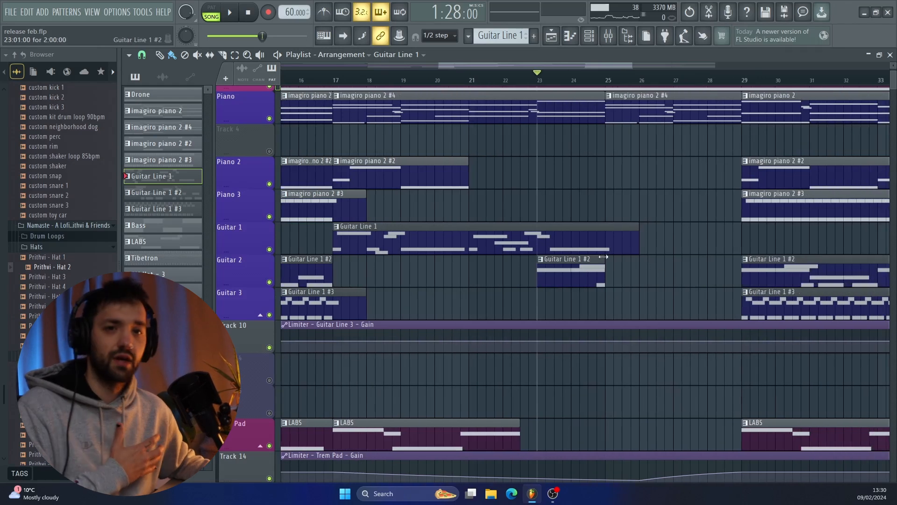
click(521, 82)
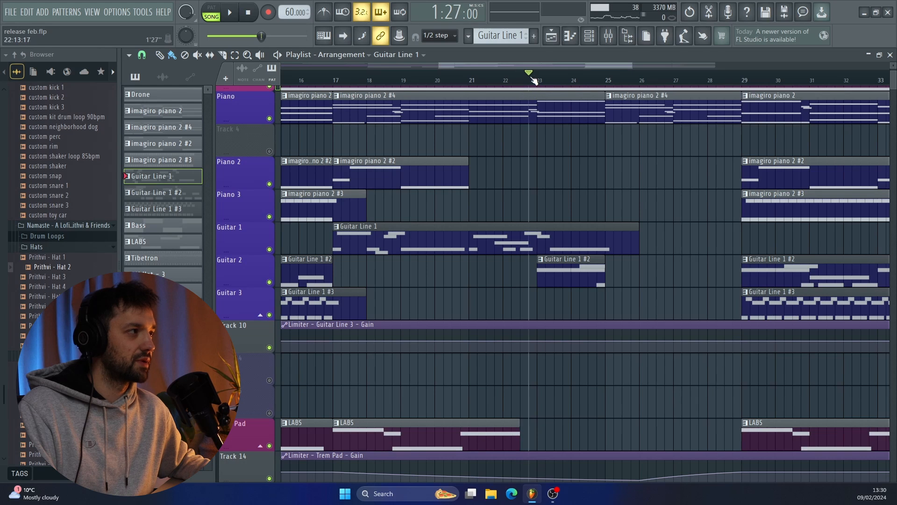
key(space)
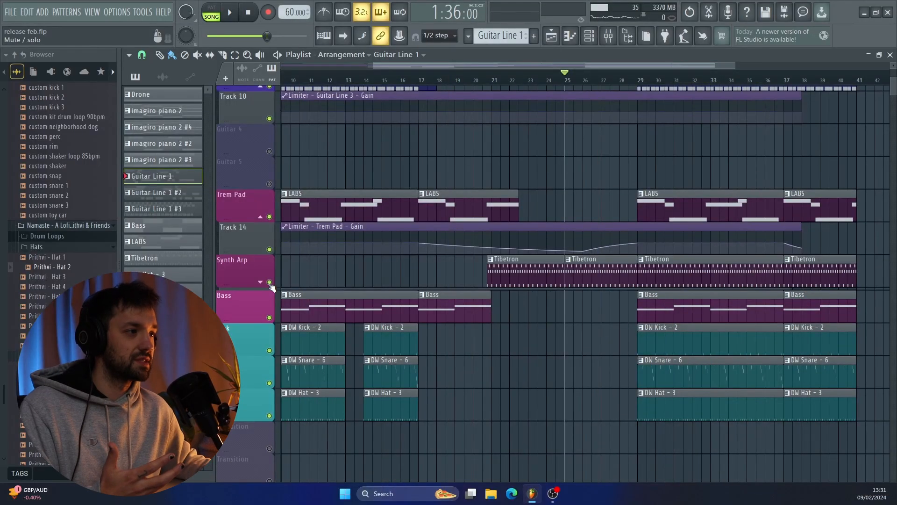
Step: Expand the Synth Arp track group to show its limiter gain automation, and inspect the Tibetron pattern's synth settings
click(261, 283)
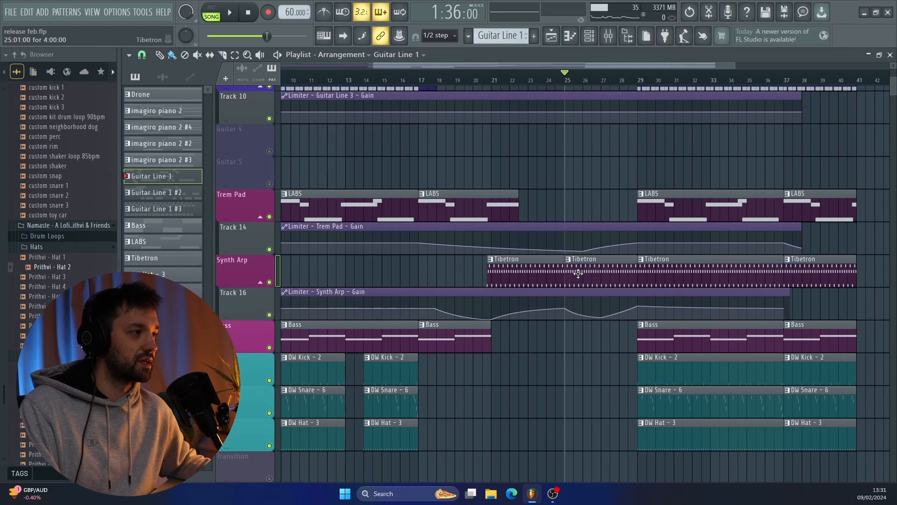
click(519, 289)
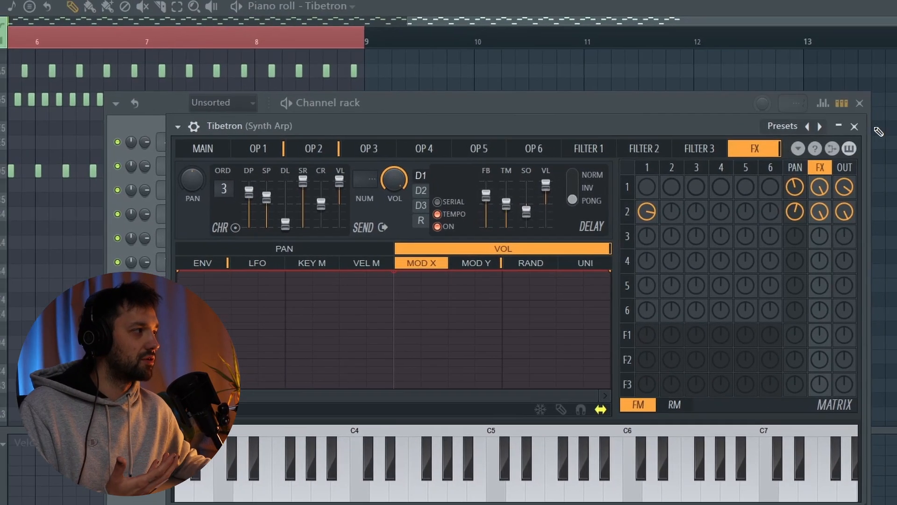
click(865, 127)
click(870, 103)
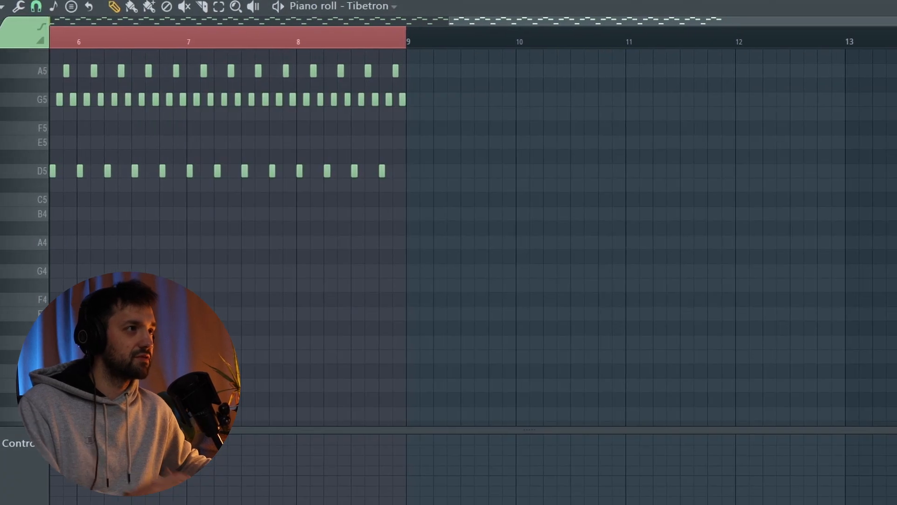
Step: Review the Tibetron pattern's arpeggio notes in the piano roll and audition them from bar 1
scroll(150, 151, up, 3)
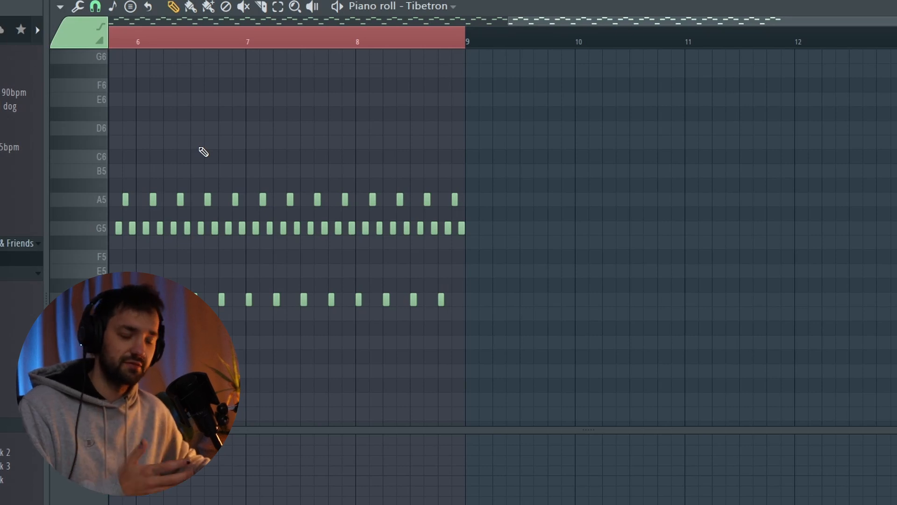
drag(144, 43, 5, 31)
scroll(291, 120, down, 1)
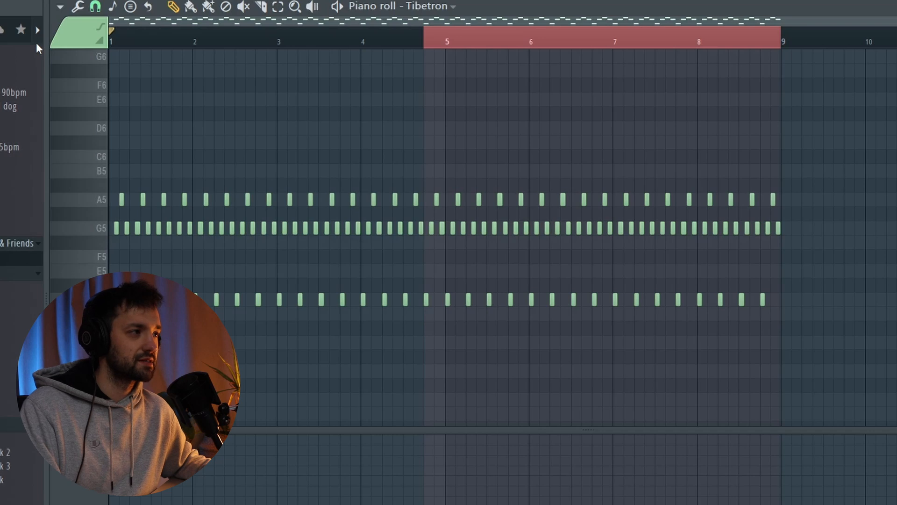
key(space)
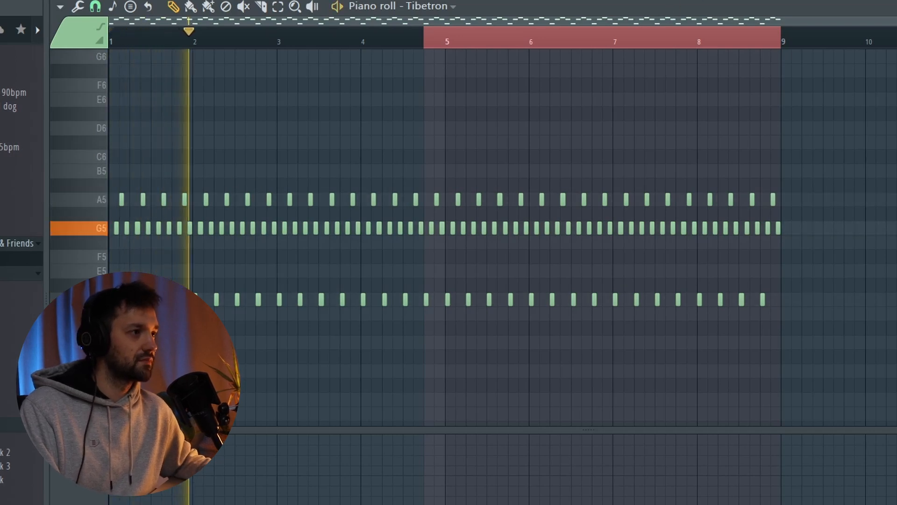
key(space)
Step: Inspect the Ozone 11 Equalizer, Fruity Reeverb 2 and Fruity Limiter effects on the Synth Arp mixer track
key(F9)
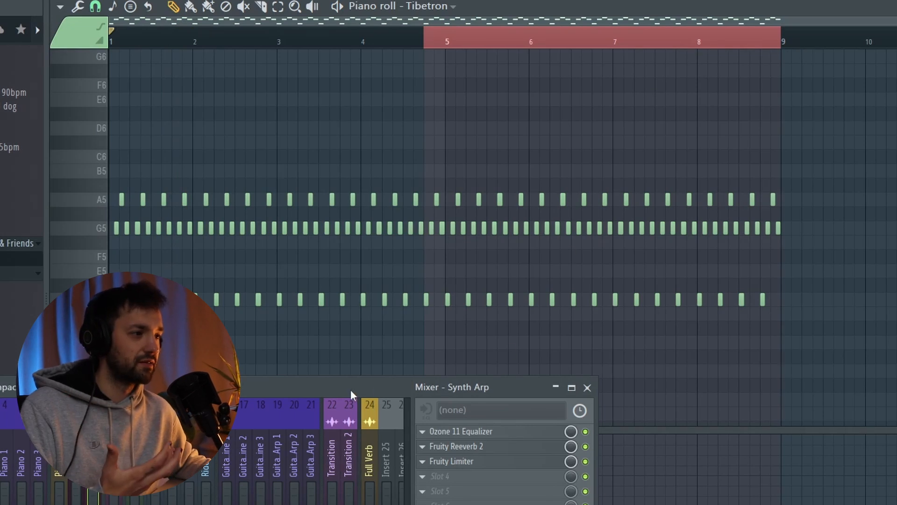
drag(351, 389, 392, 383)
click(535, 354)
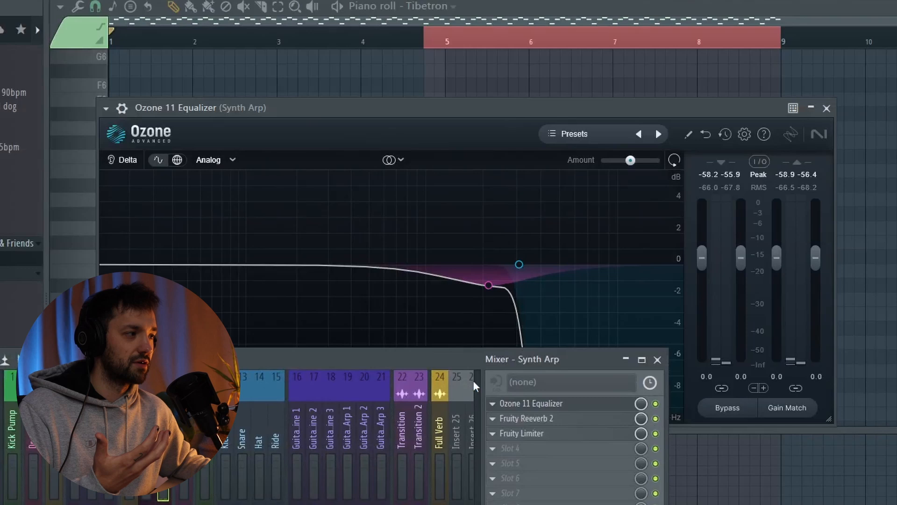
click(555, 421)
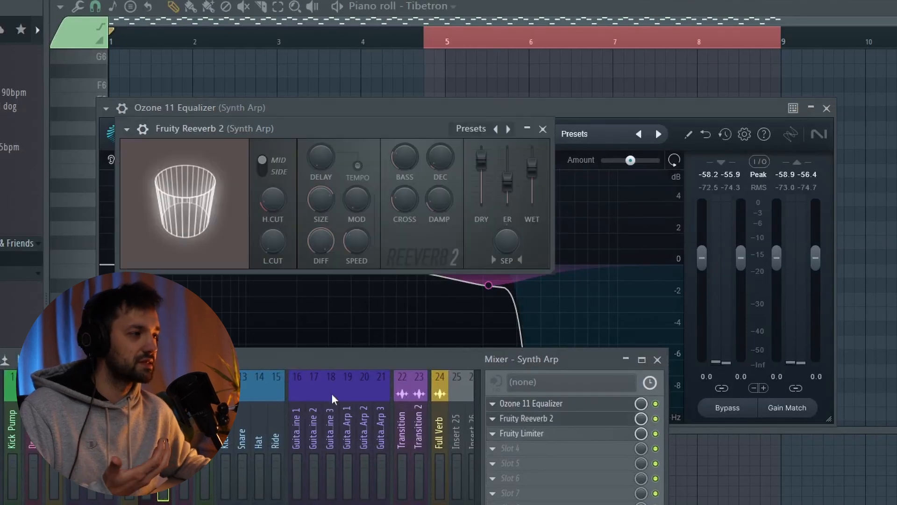
click(544, 434)
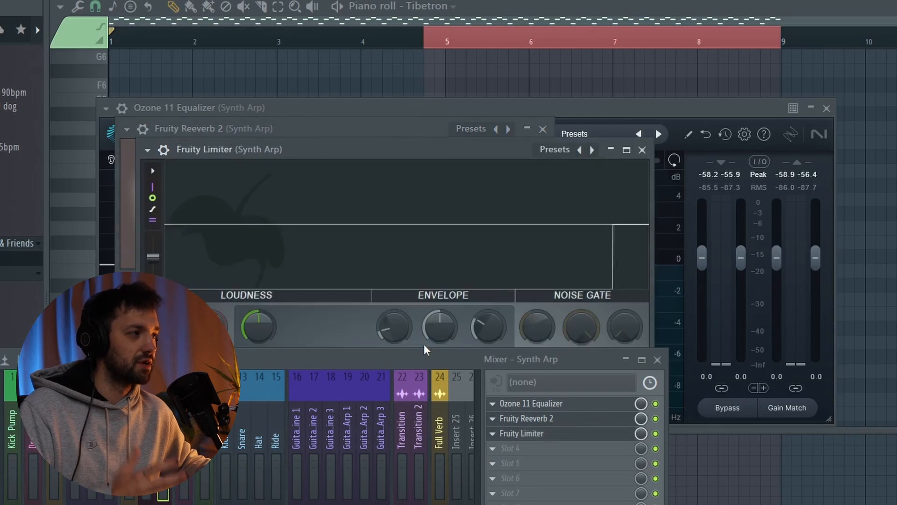
drag(326, 391, 307, 504)
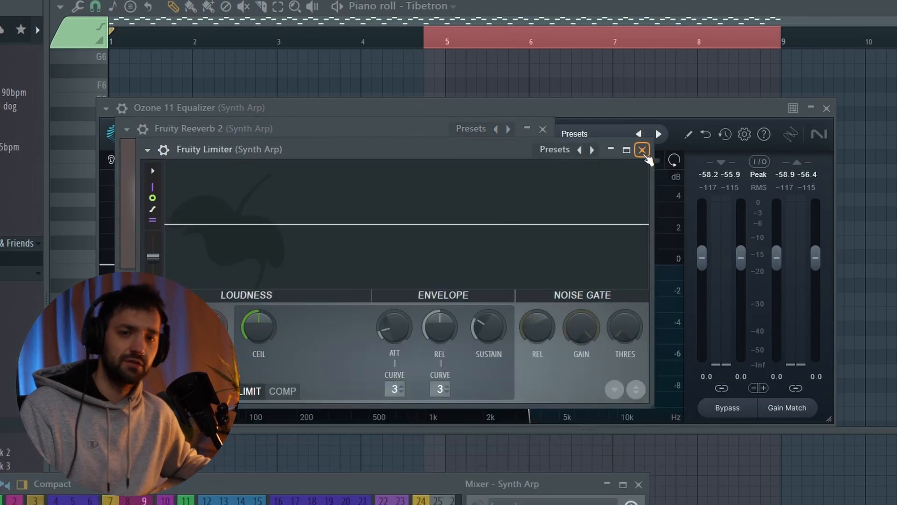
Step: Close the Synth Arp track's limiter, reverb and equalizer windows and return to the playlist
click(642, 149)
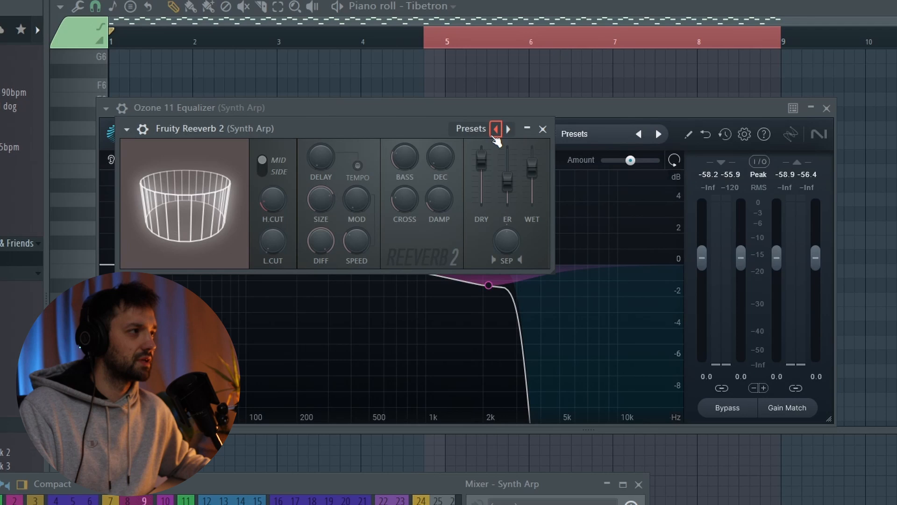
click(542, 128)
click(827, 108)
click(571, 3)
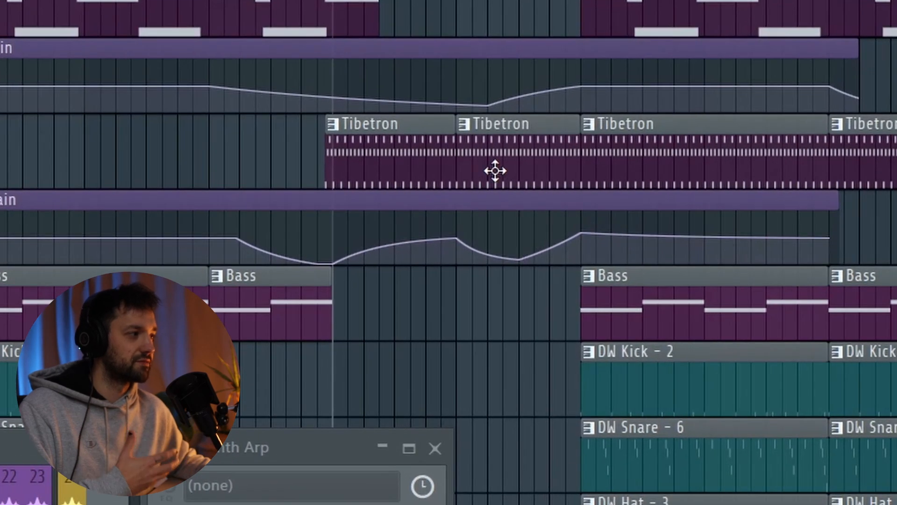
Step: Play the arrangement from bar 20 to hear the Synth Arp with its gain automation, and close the mixer
scroll(652, 179, up, 6)
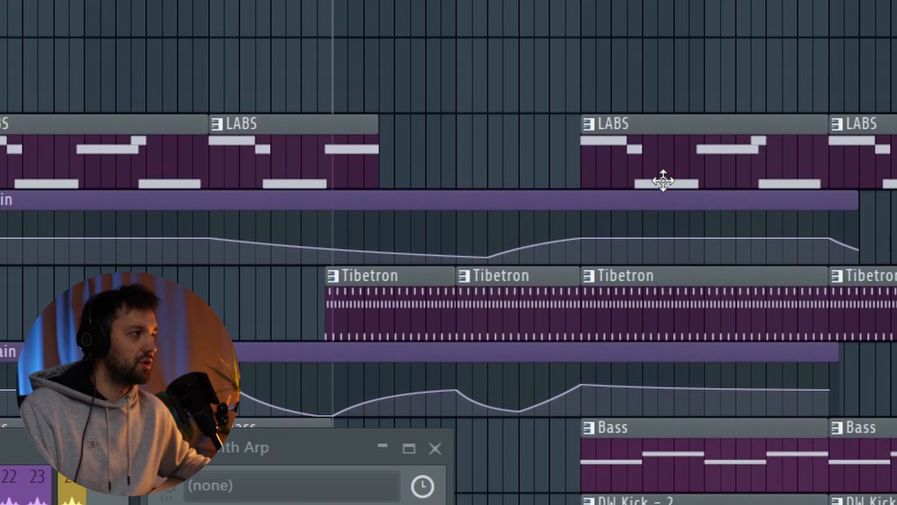
scroll(669, 150, down, 3)
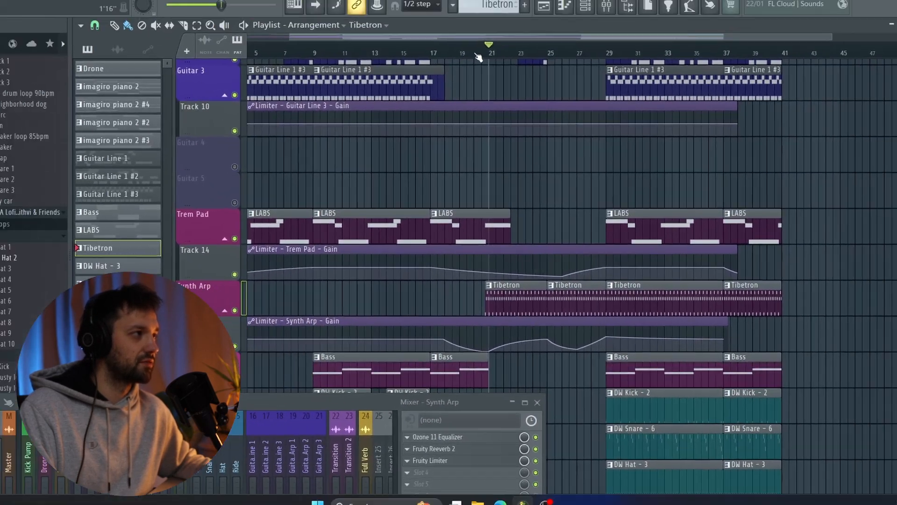
key(space)
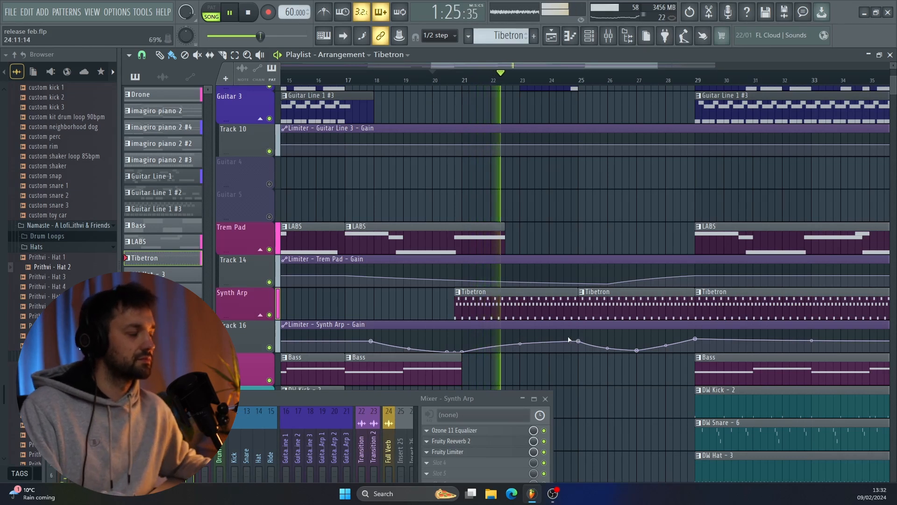
scroll(568, 340, down, 2)
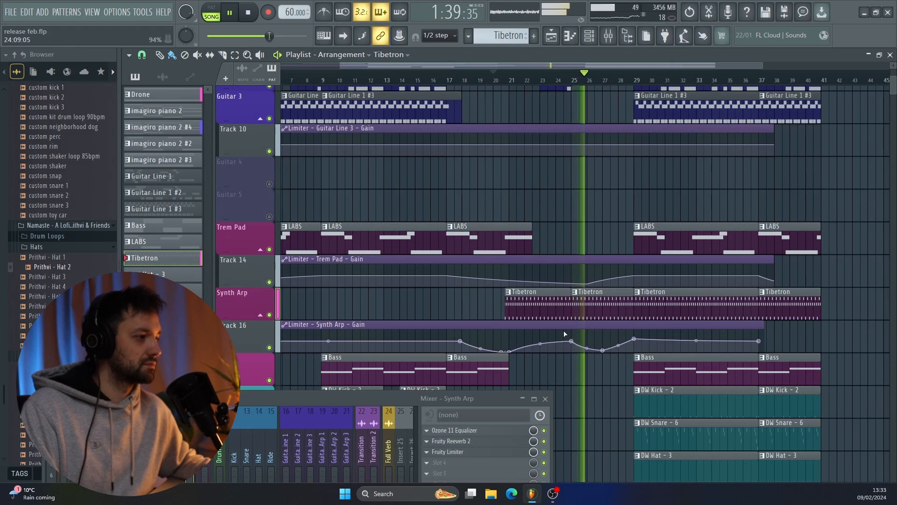
click(546, 398)
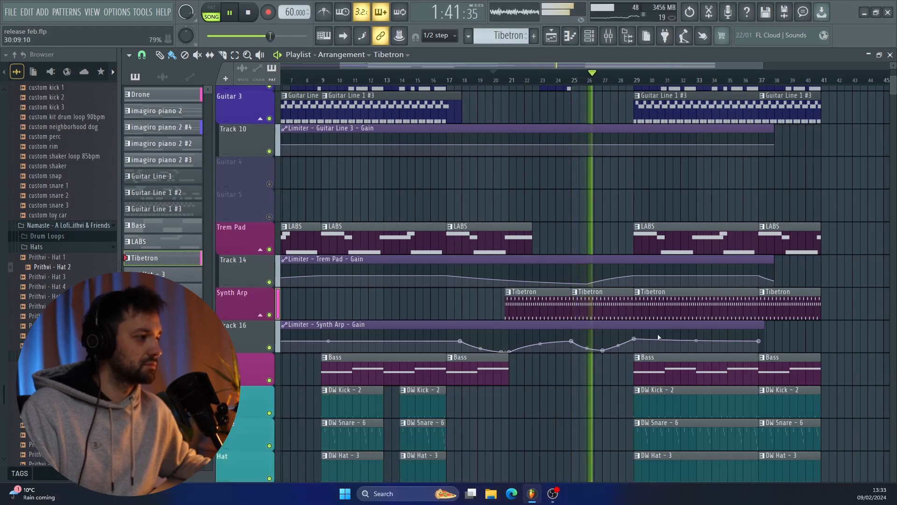
Step: Stop playback with the song position at bar 29 and look over the layers in that section
scroll(659, 337, up, 3)
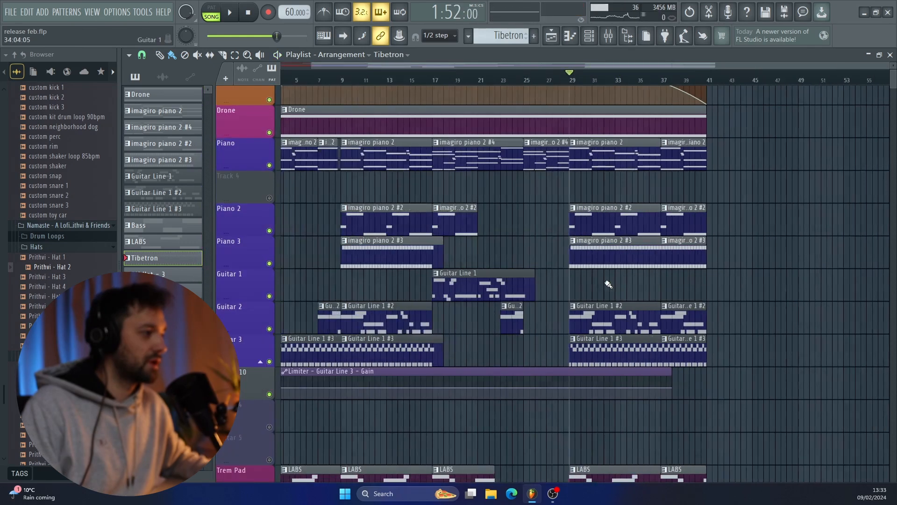
scroll(609, 283, down, 3)
scroll(607, 283, up, 1)
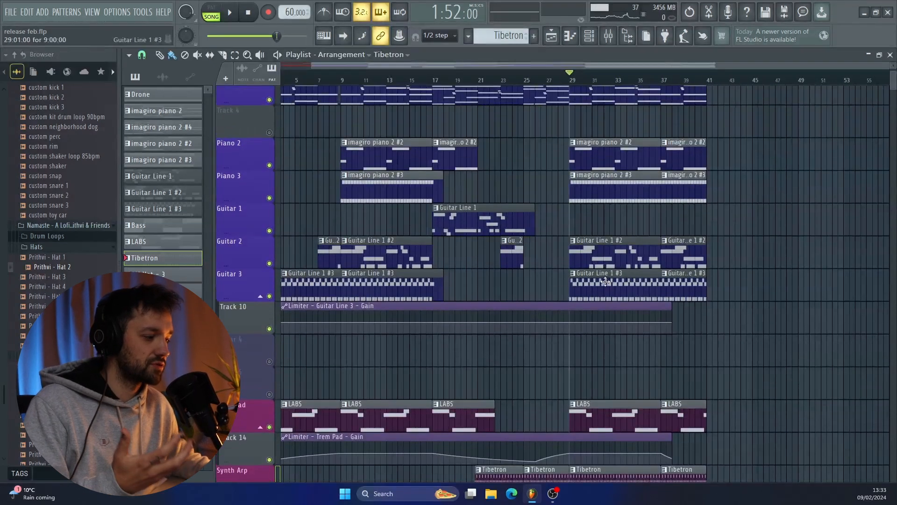
scroll(733, 282, down, 4)
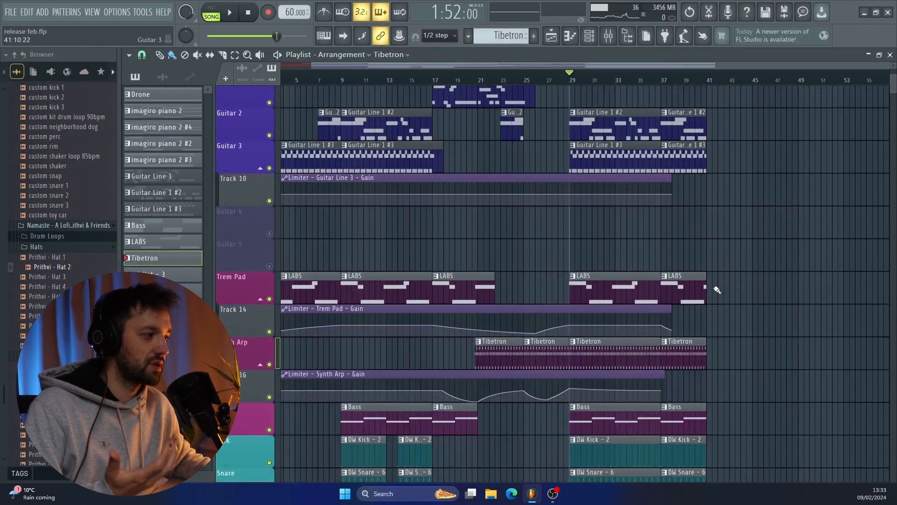
scroll(714, 290, up, 7)
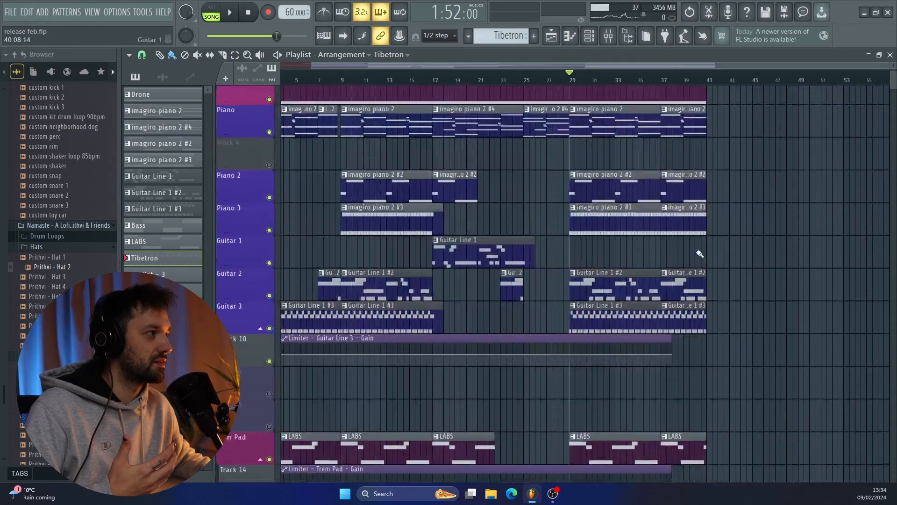